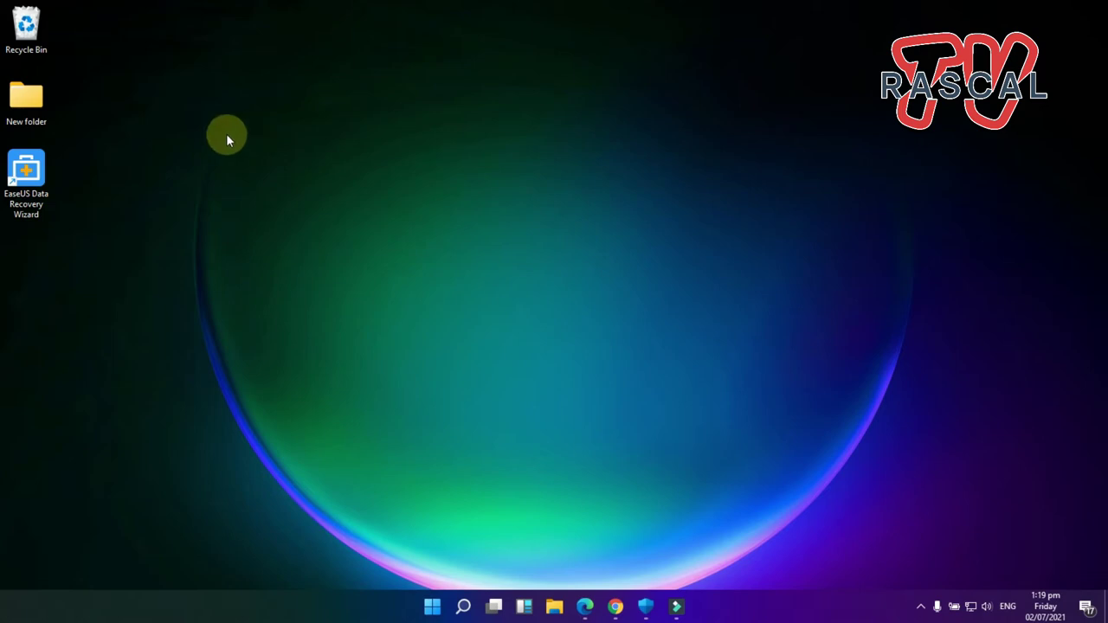
Launch EaseUS Data Recovery Wizard from the desktop
click(45, 210)
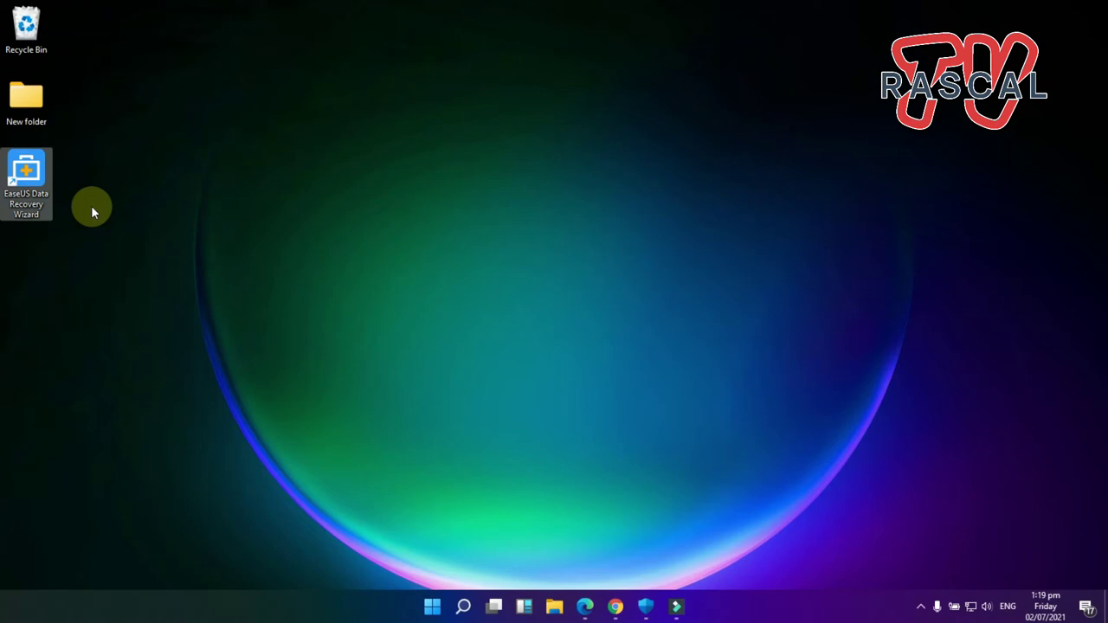
key(Return)
click(93, 209)
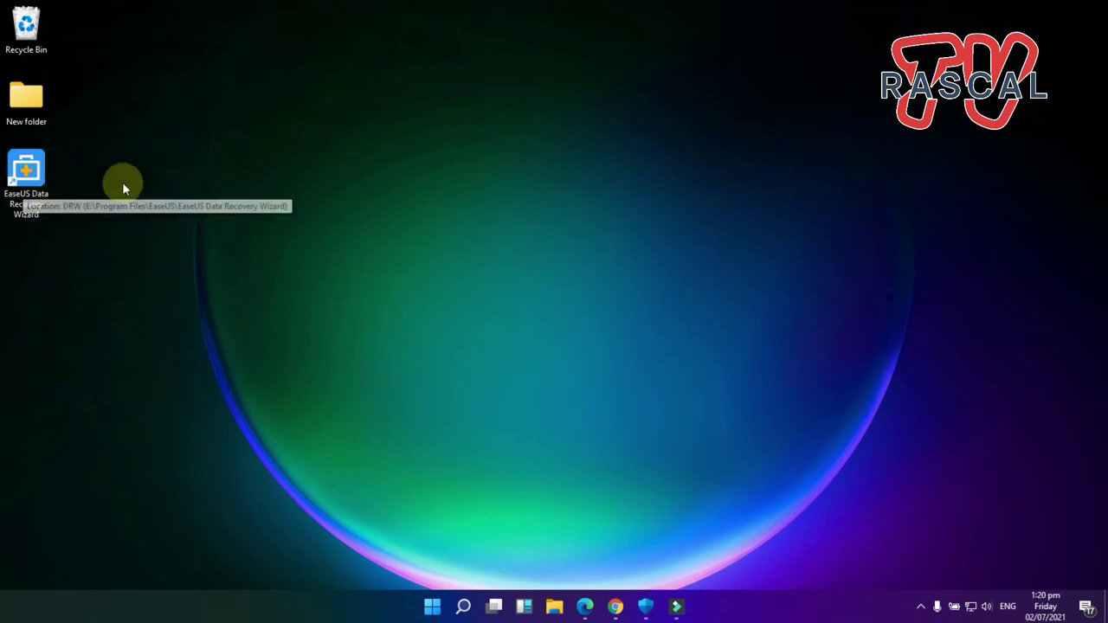
double_click(26, 174)
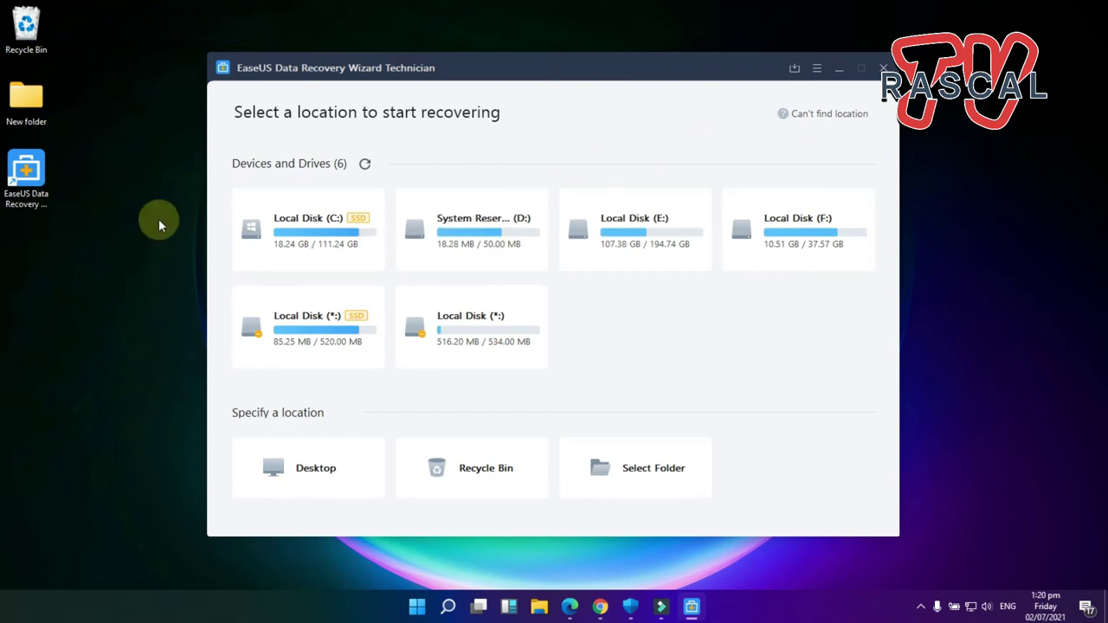
Look over the drives and the Recycle Bin among the locations offered for recovery scanning
mouse_move(334, 227)
mouse_move(301, 233)
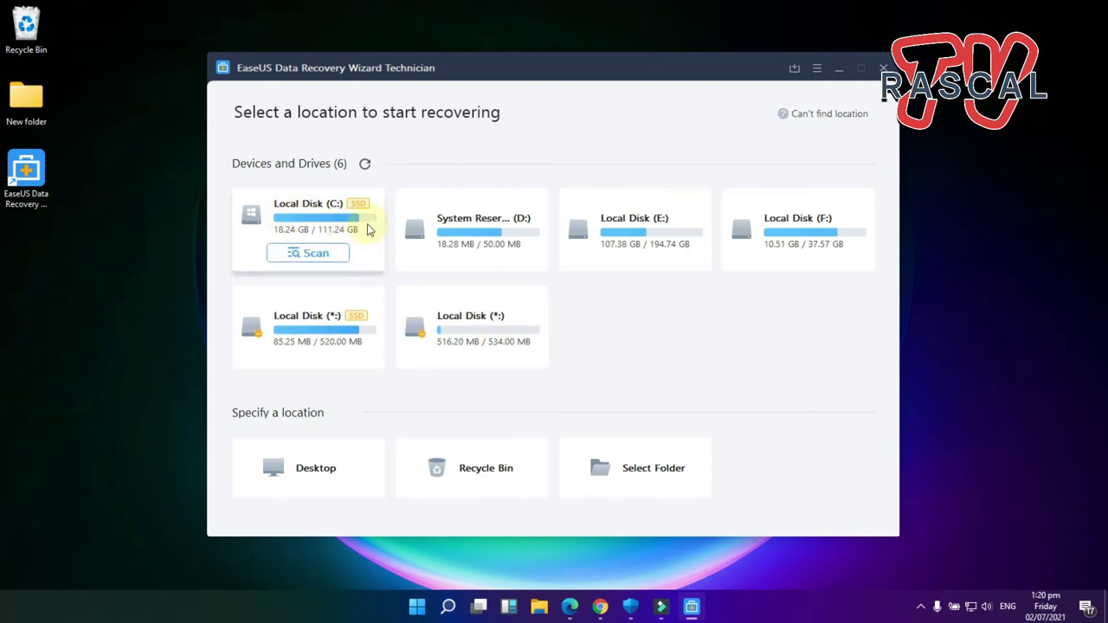
mouse_move(456, 218)
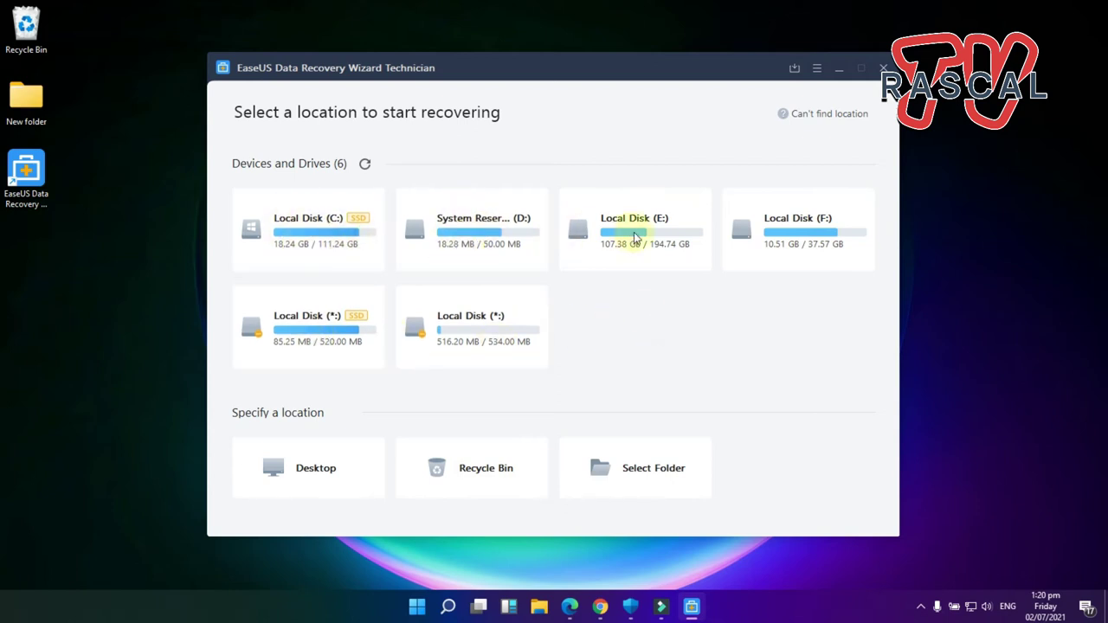
mouse_move(756, 236)
click(494, 465)
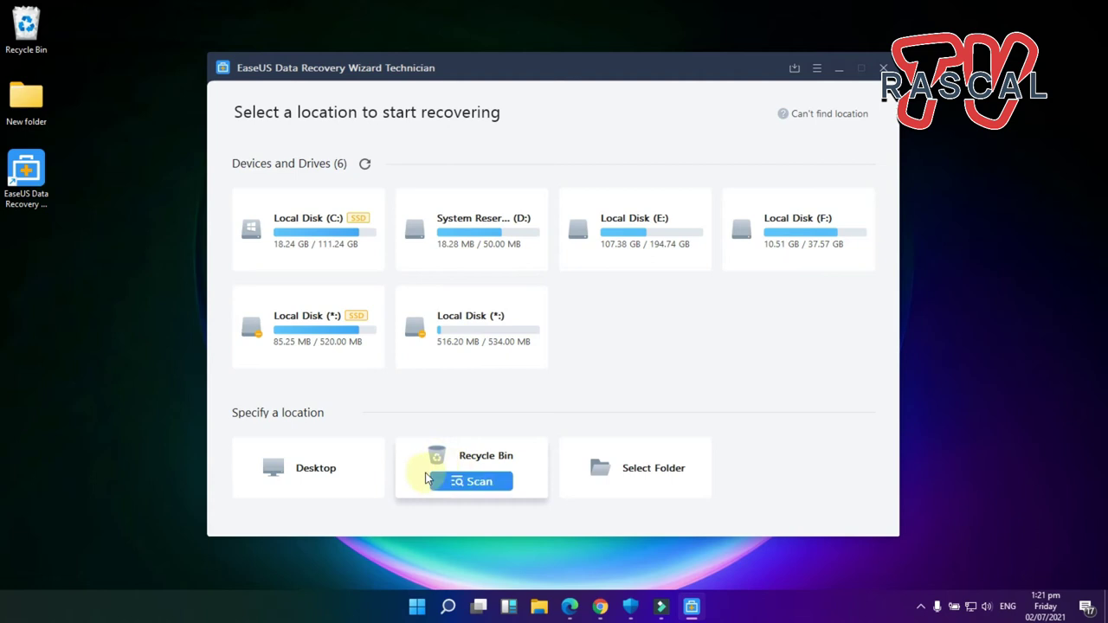
Empty the Windows Recycle Bin, permanently deleting all its items
right_click(27, 19)
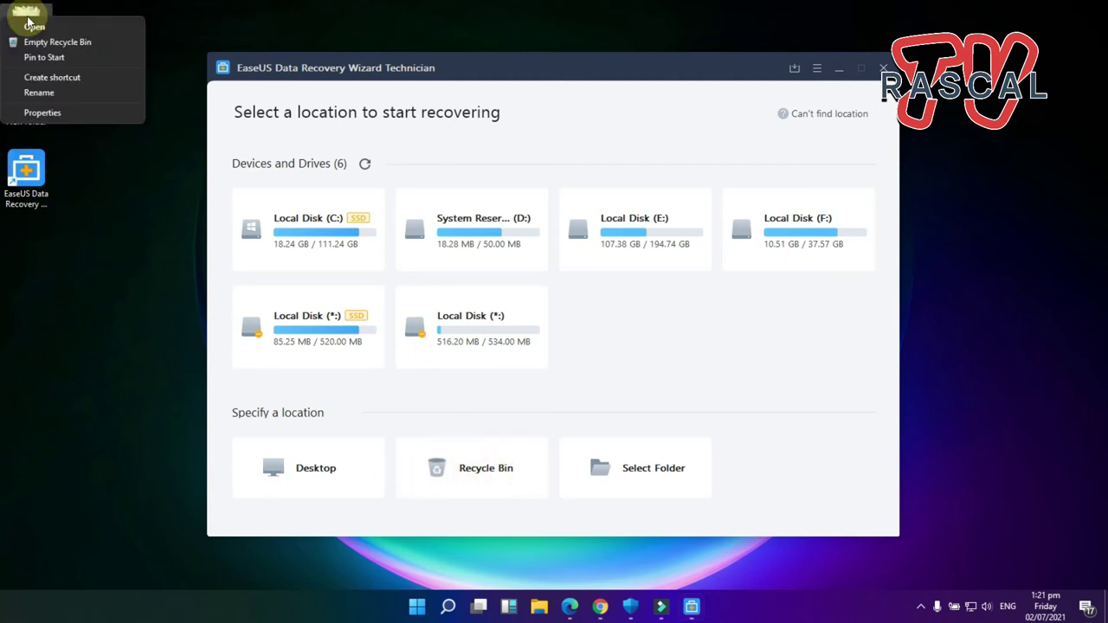
click(48, 43)
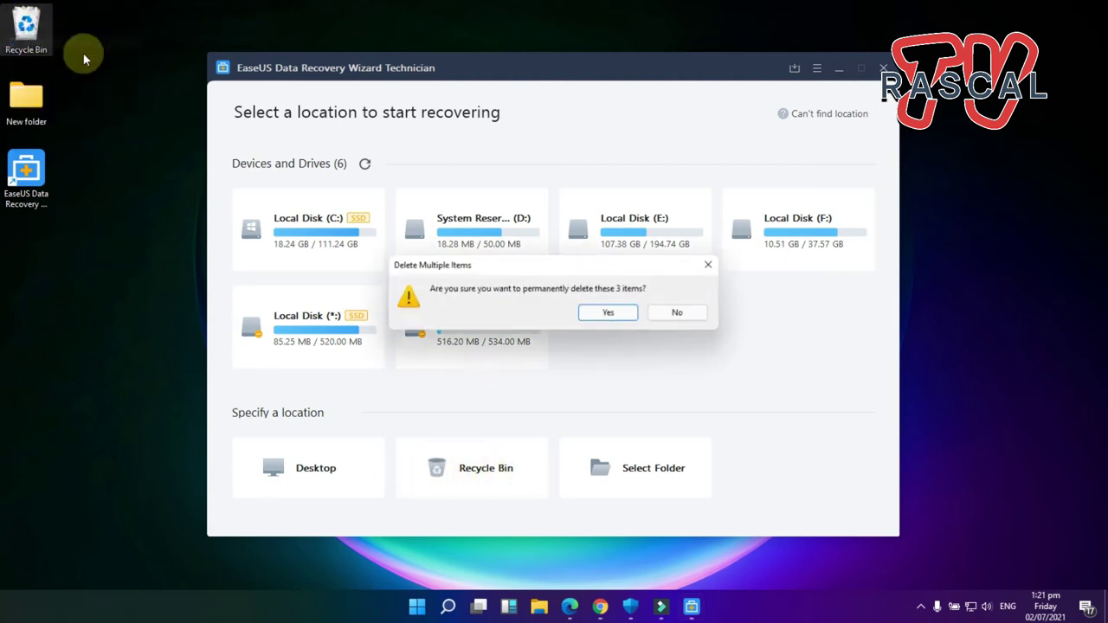
click(596, 313)
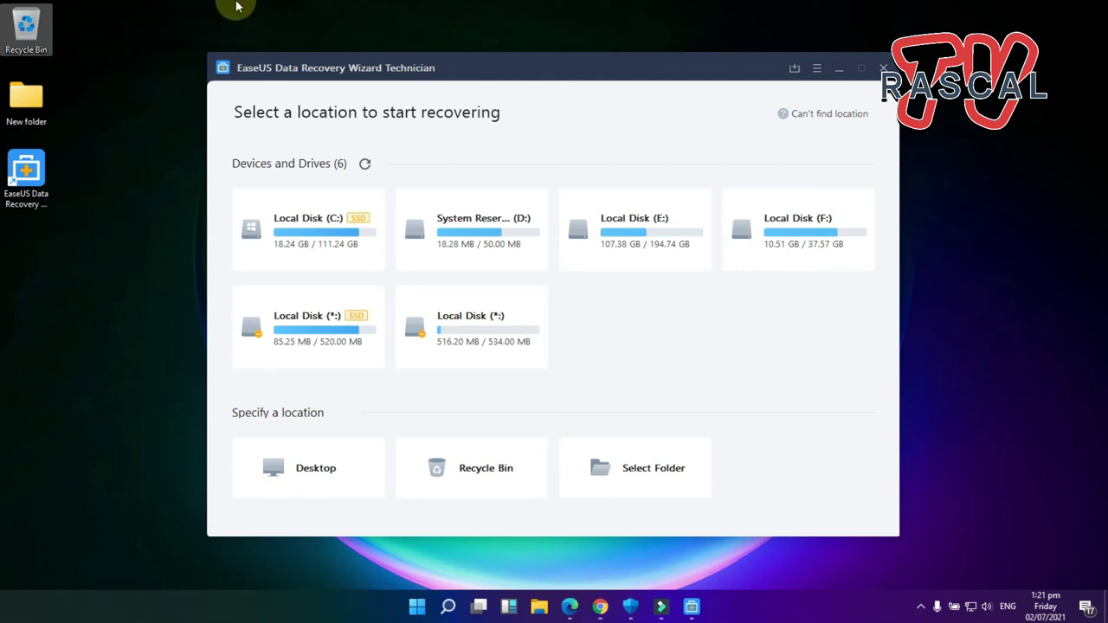
Check the contents of the Windows Recycle Bin and close its window
double_click(49, 25)
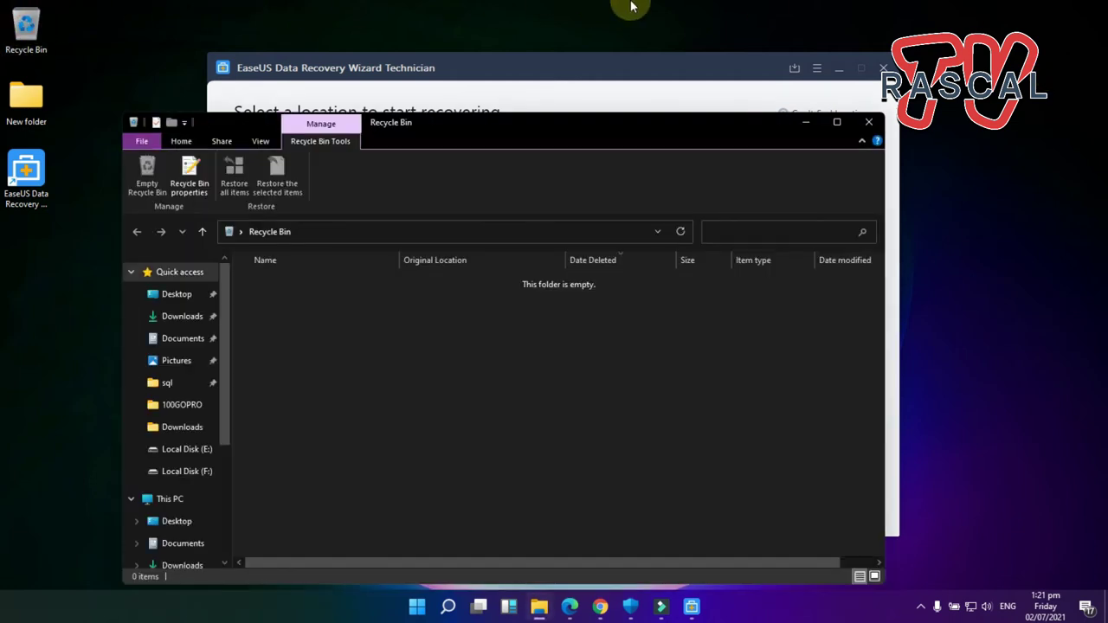
mouse_move(632, 5)
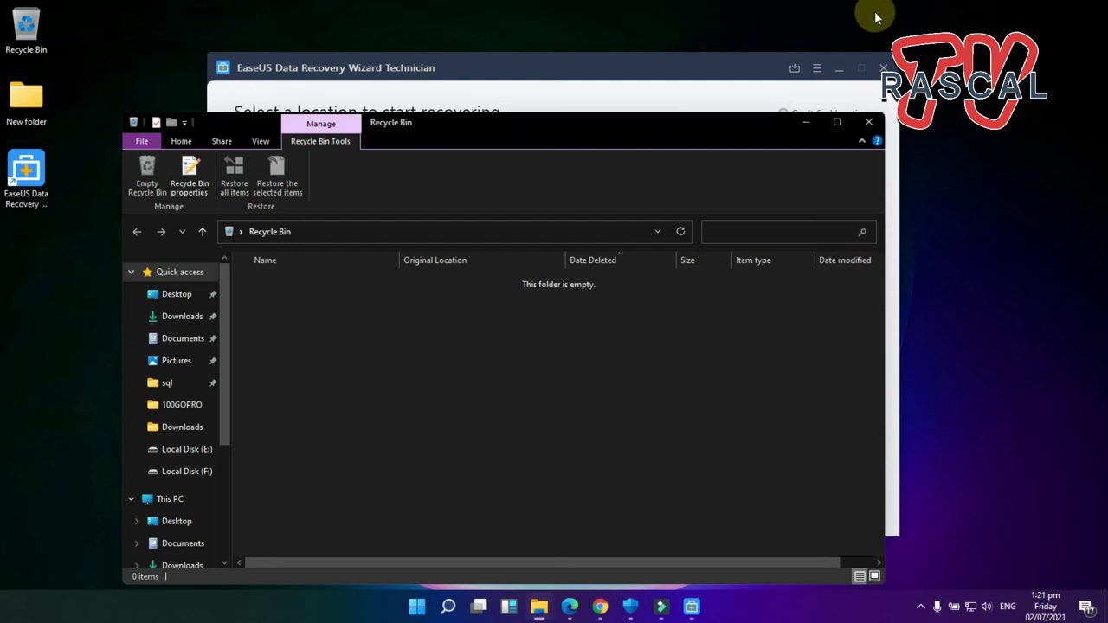
click(869, 122)
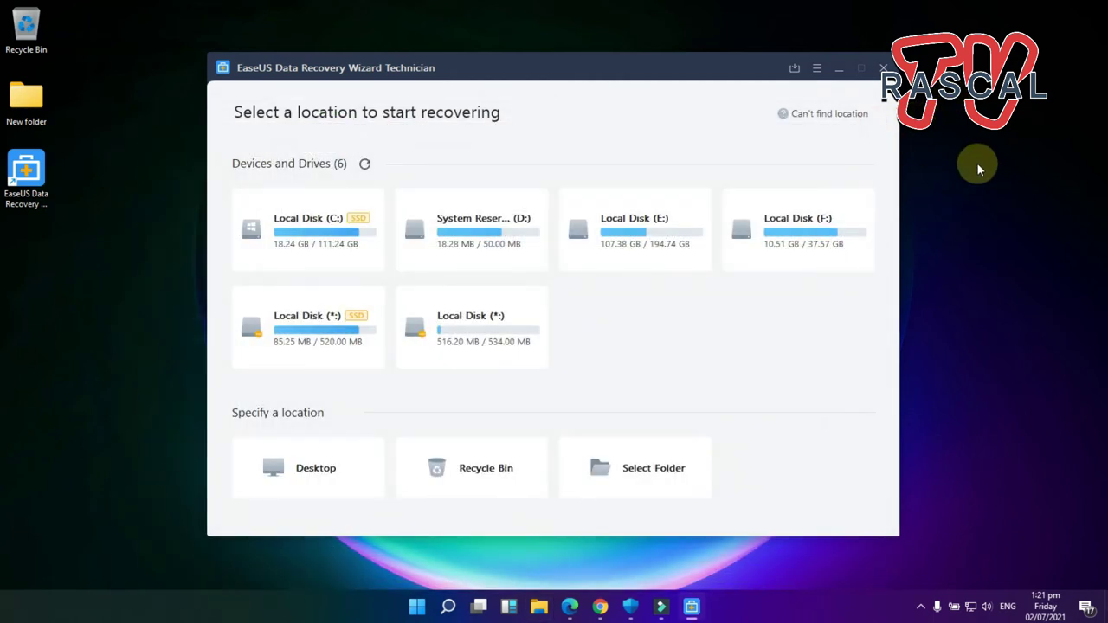
click(978, 167)
Scan the Recycle Bin location for lost files, maximizing the window and widening the folder tree
mouse_move(465, 485)
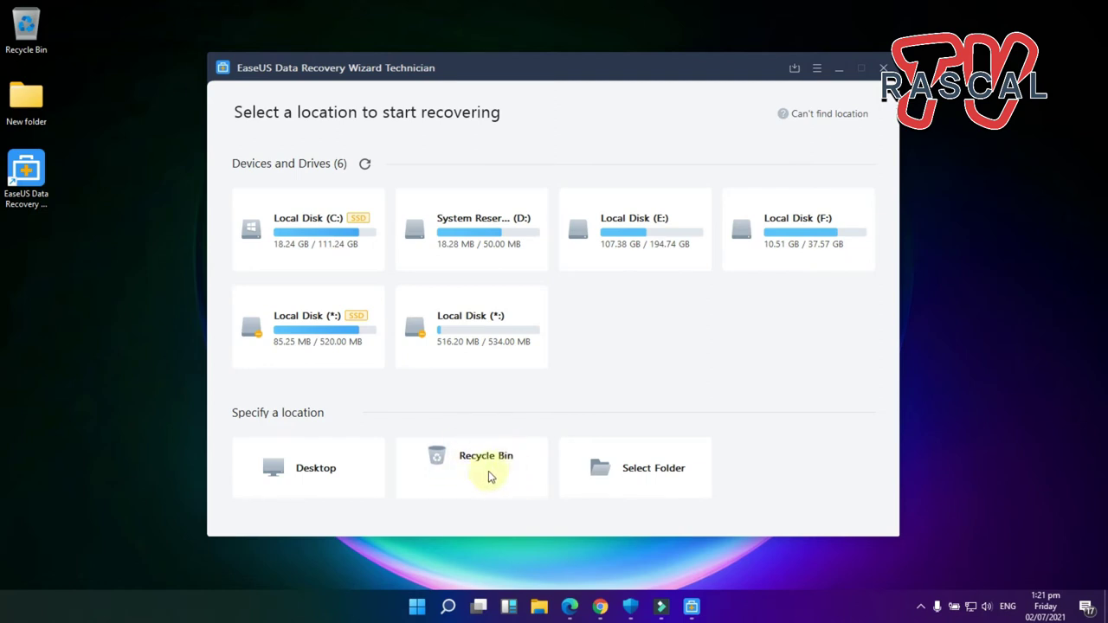
click(478, 482)
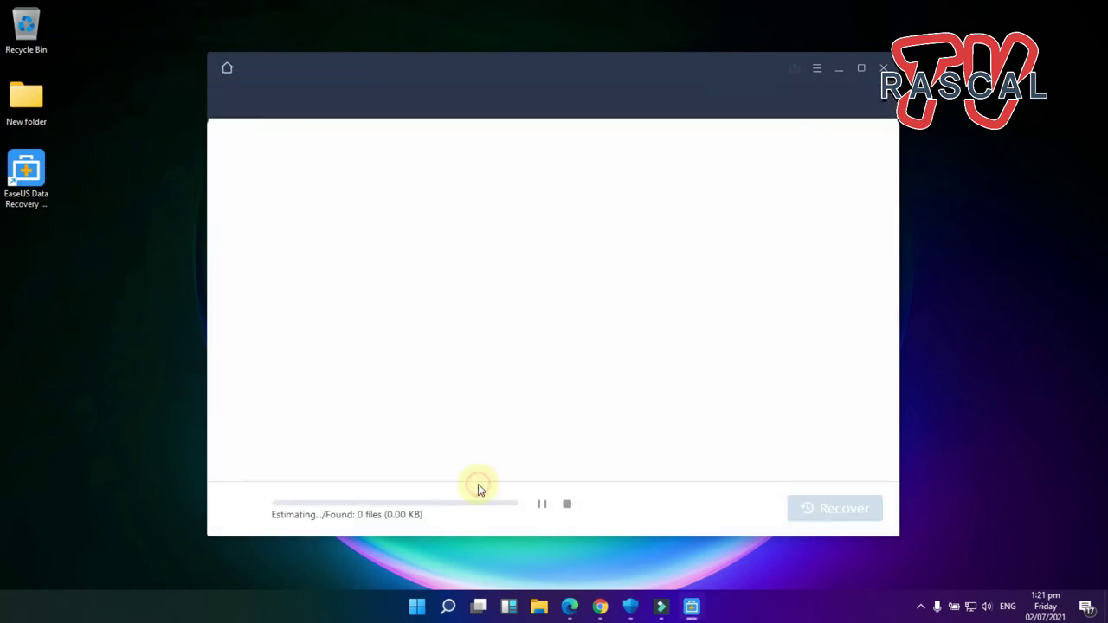
click(858, 69)
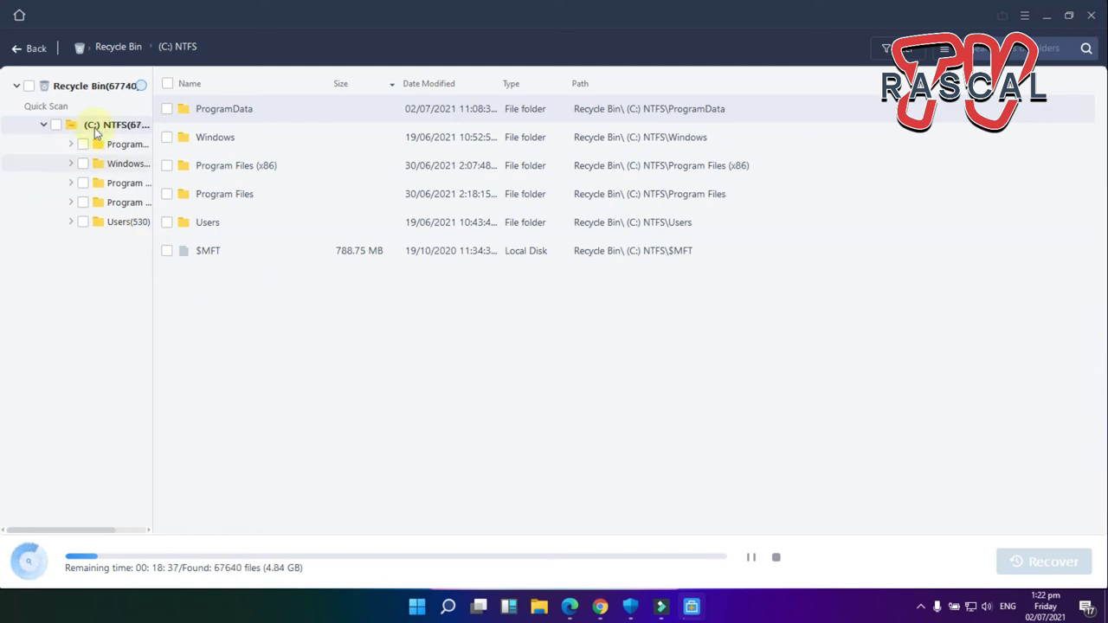
drag(153, 106, 196, 107)
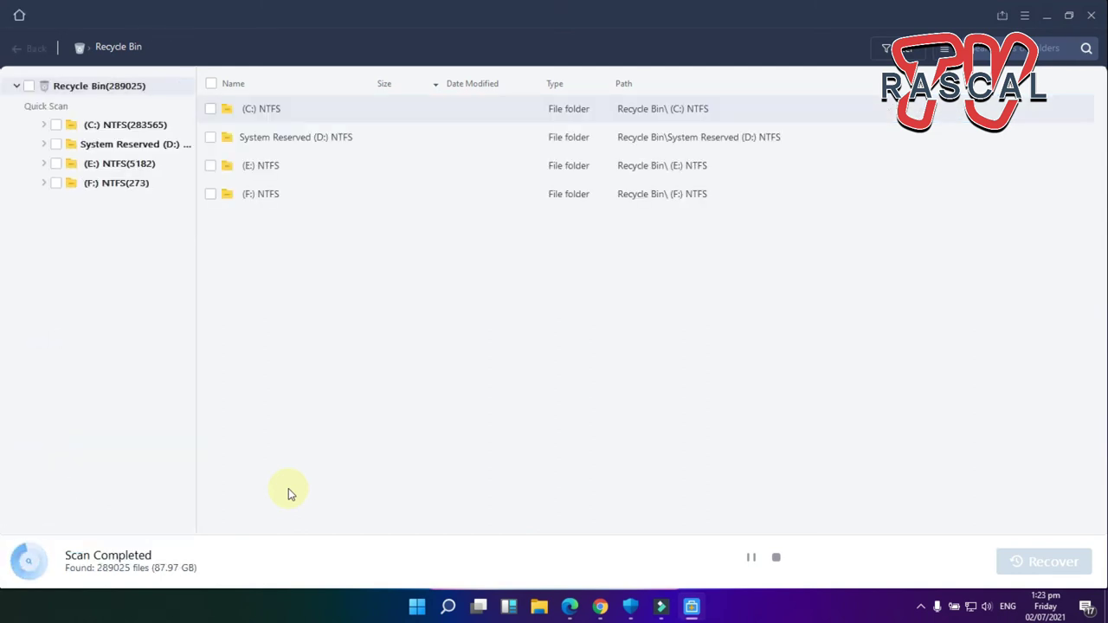
Browse the scan results on drive C: to the Desktop folder of the user profile under Users
click(43, 127)
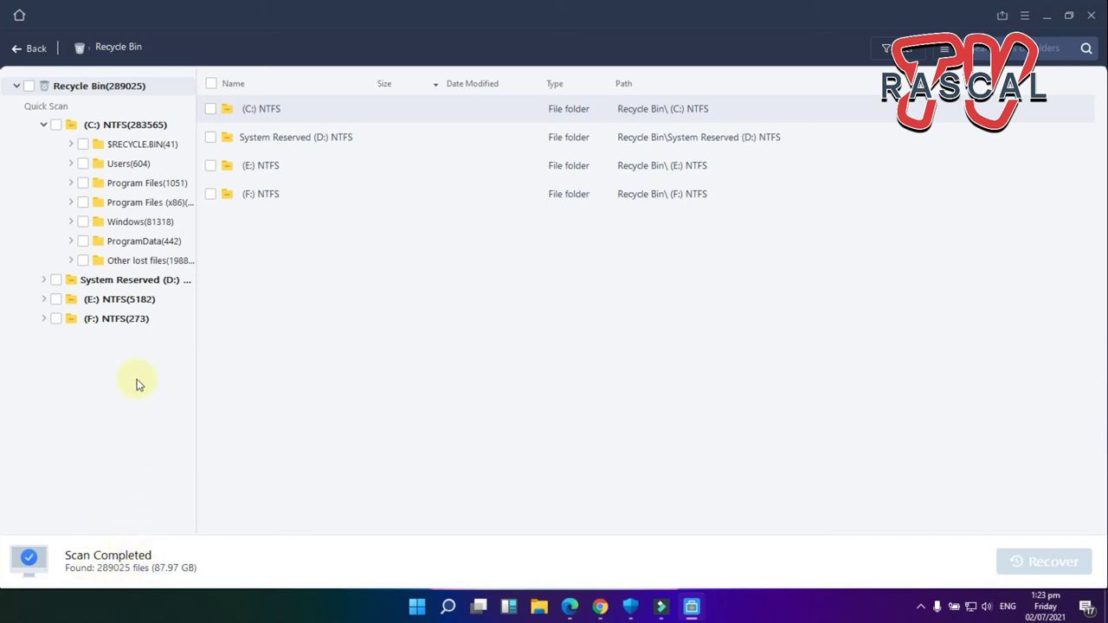
click(126, 167)
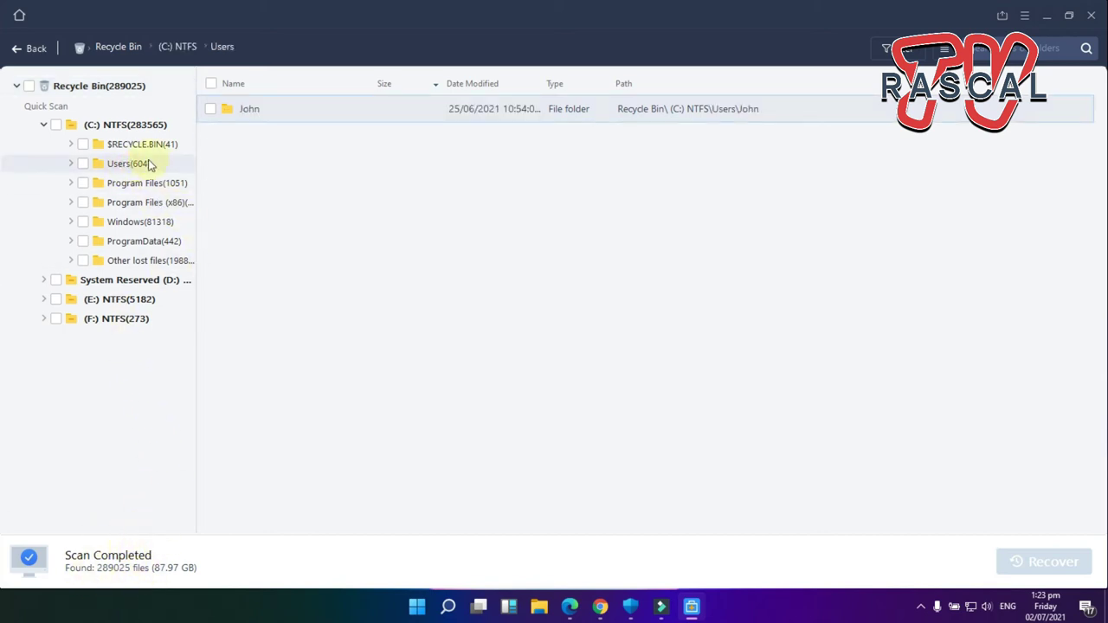
double_click(268, 111)
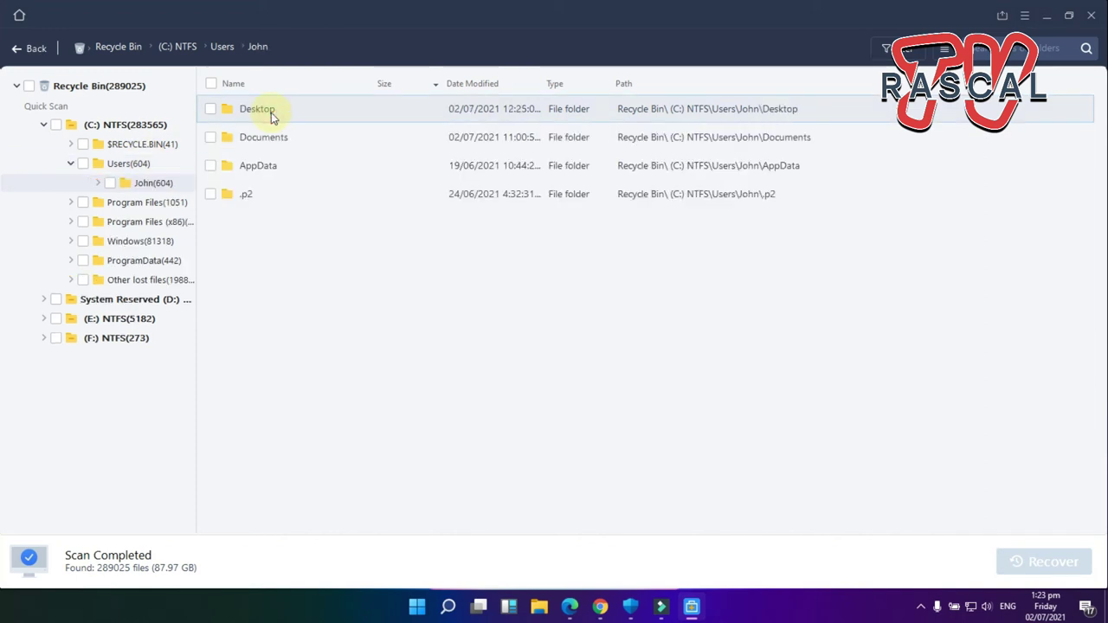
double_click(297, 119)
drag(279, 126, 501, 230)
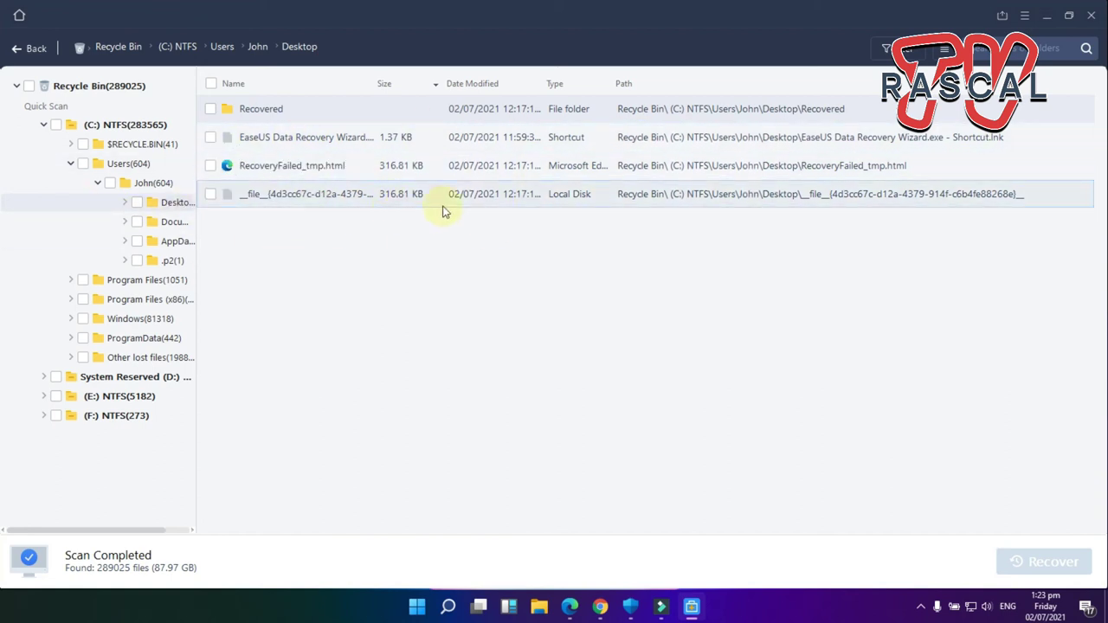
Collapse the Users folder and inspect $RECYCLE.BIN on drive C:, including its $RS5JKIK subfolder
click(69, 165)
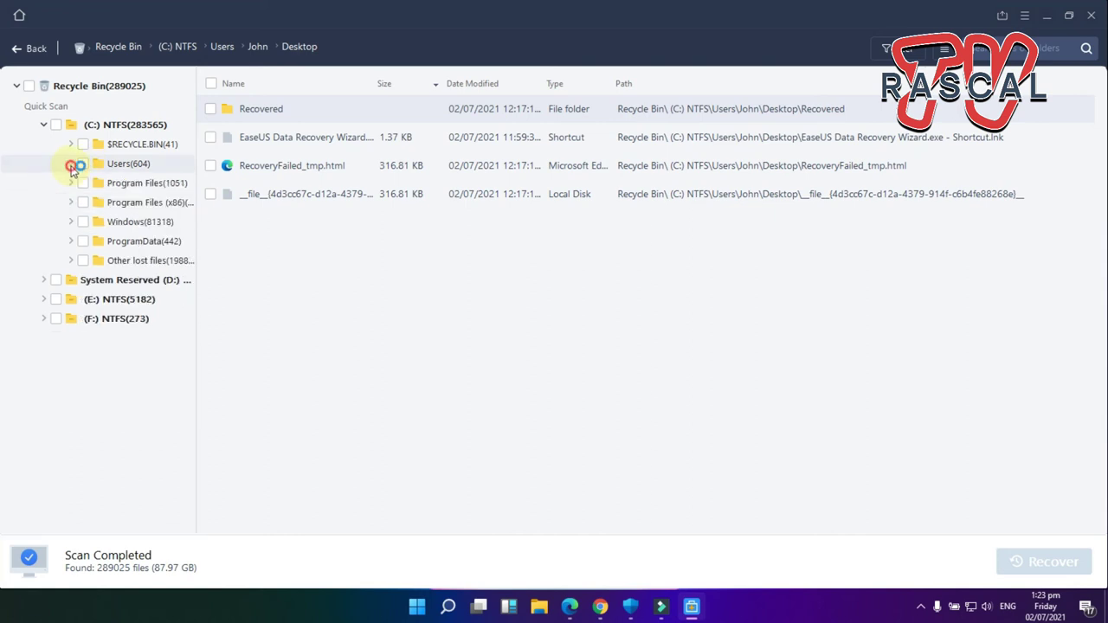
click(144, 146)
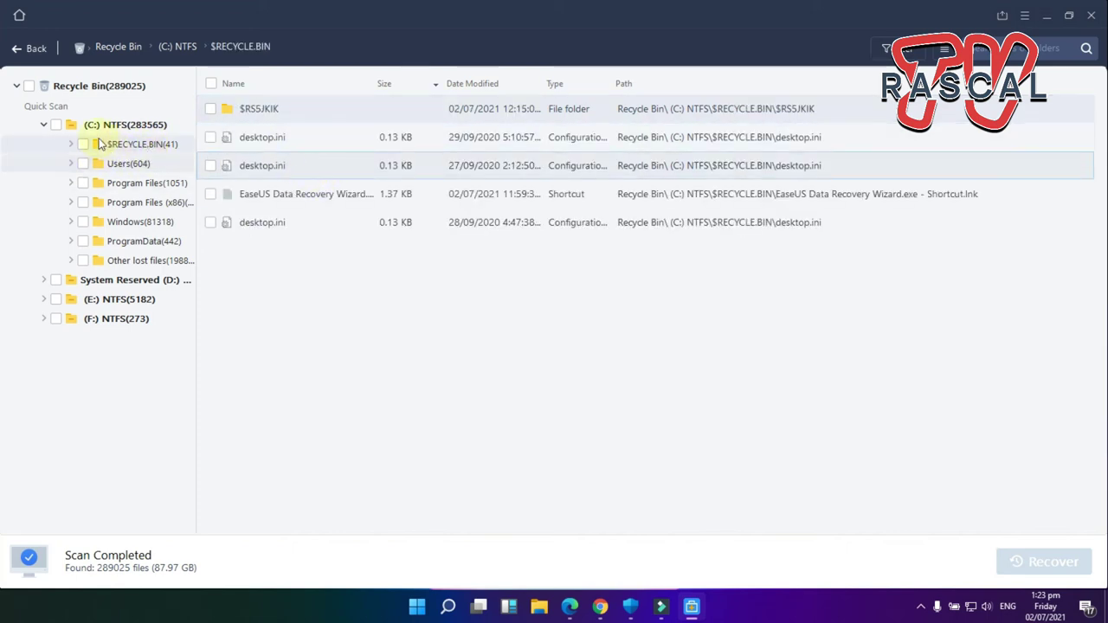
click(73, 145)
double_click(277, 108)
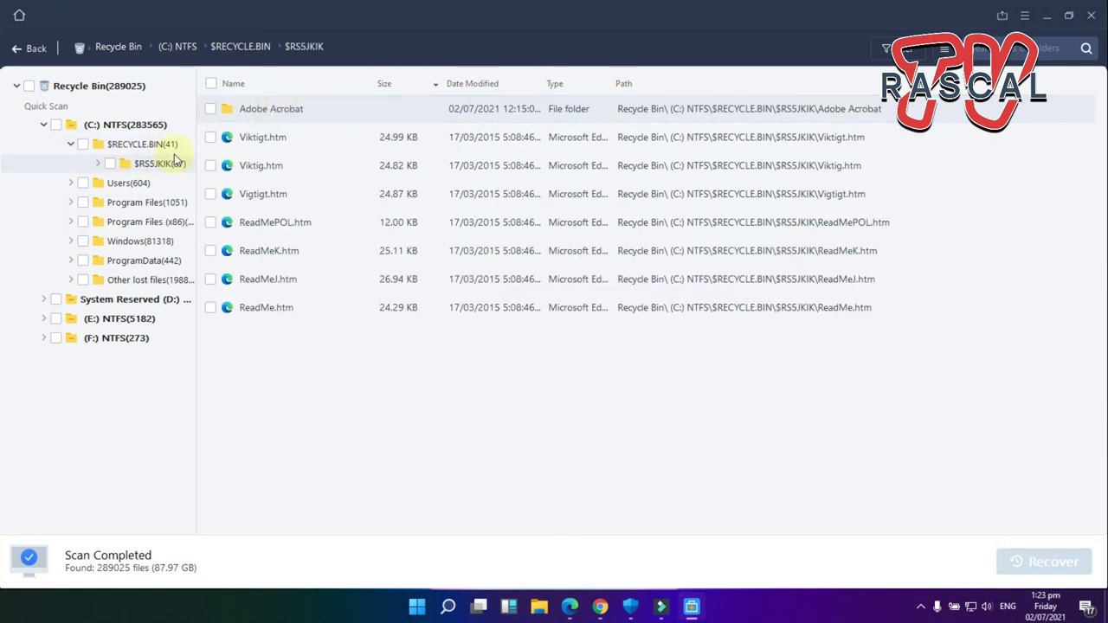
click(72, 145)
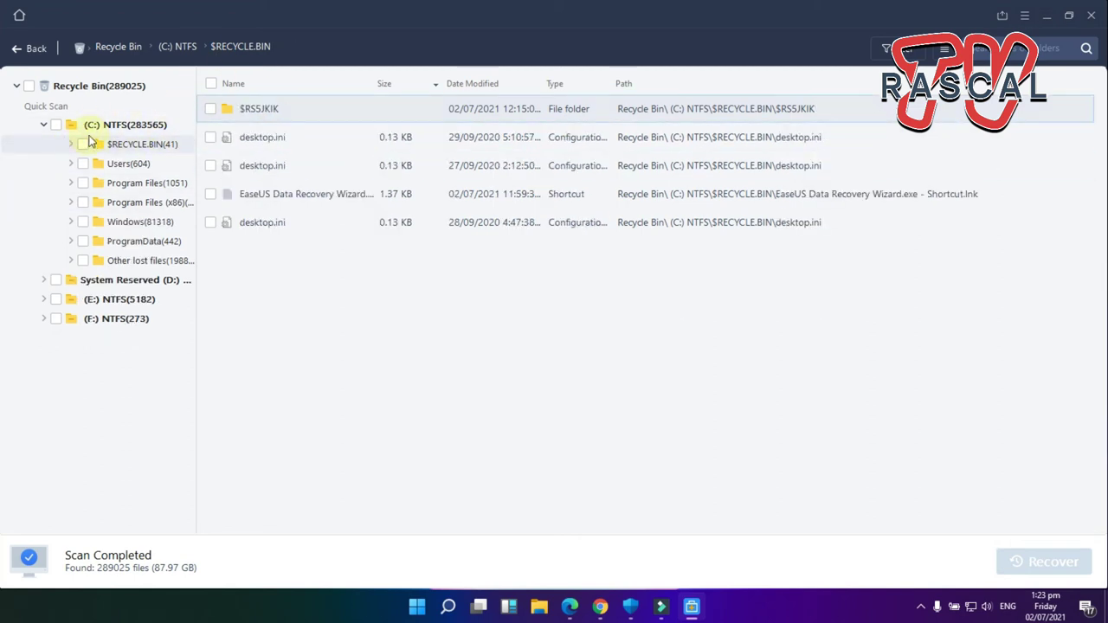
Expand $RECYCLE.BIN, Users, Program Files, Program Files (x86) and Windows under drive C: to view their subfolders
click(1013, 52)
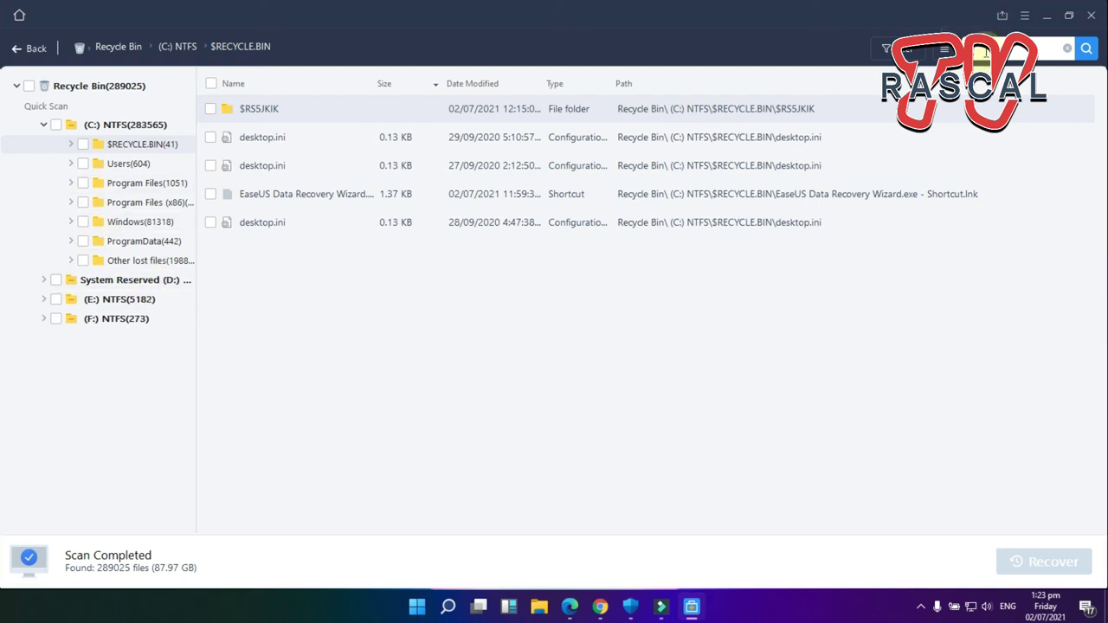
click(72, 143)
click(71, 183)
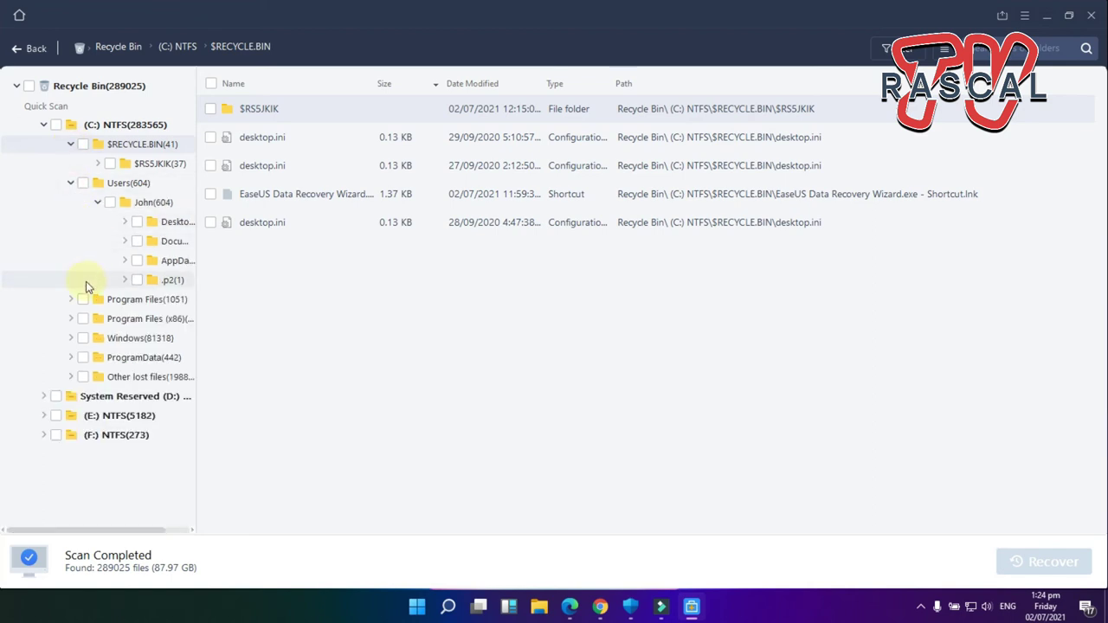
click(72, 299)
scroll(62, 289, down, 1)
click(71, 398)
scroll(71, 412, down, 2)
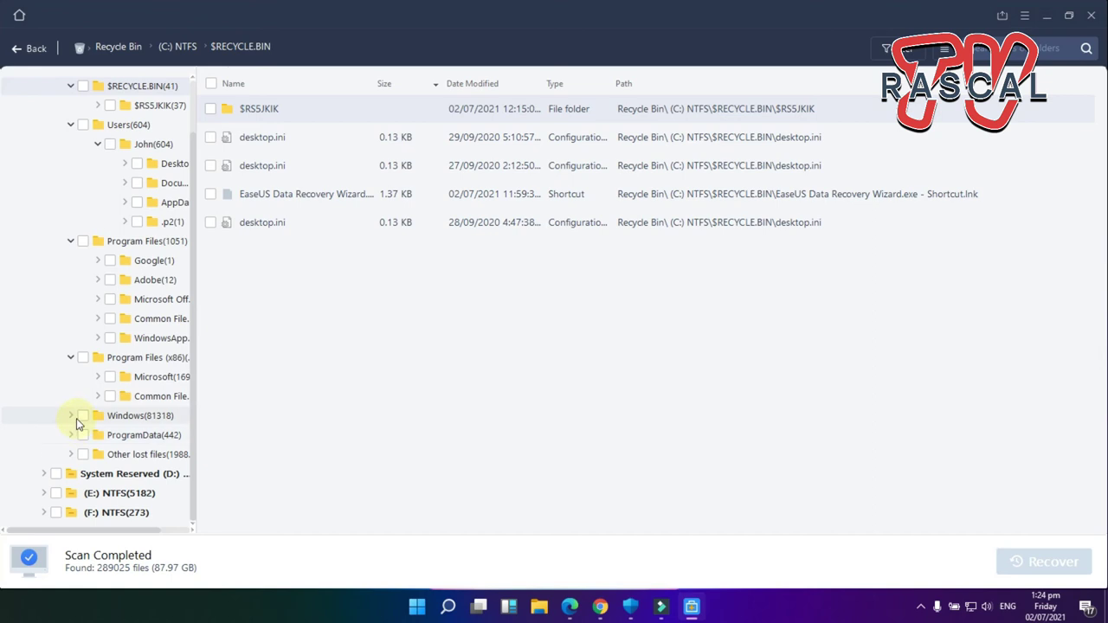
click(72, 418)
scroll(95, 294, up, 15)
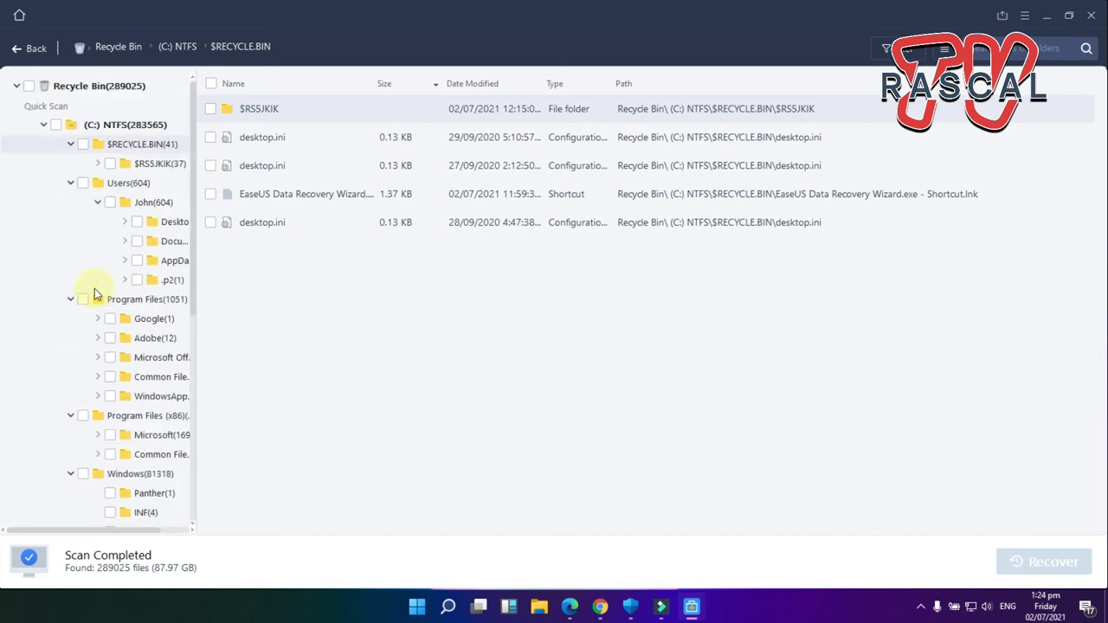
scroll(22, 237, down, 15)
Expand Other lost files under drive C: and look through its recovered subfolders
click(74, 457)
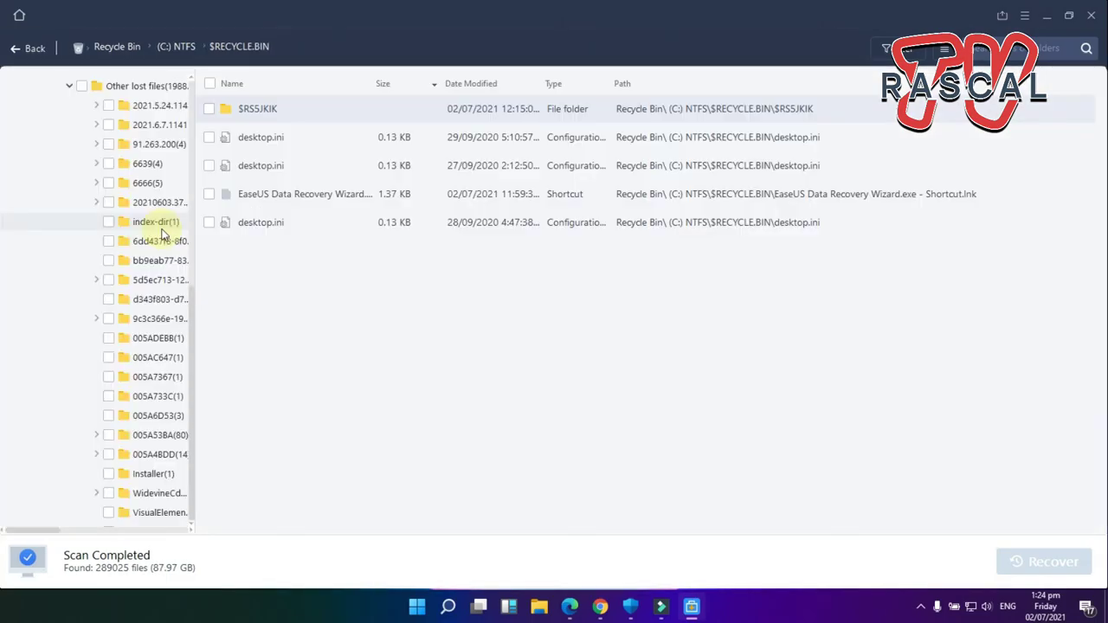
scroll(130, 320, down, 2)
scroll(130, 320, up, 5)
scroll(134, 322, down, 3)
scroll(134, 322, down, 6)
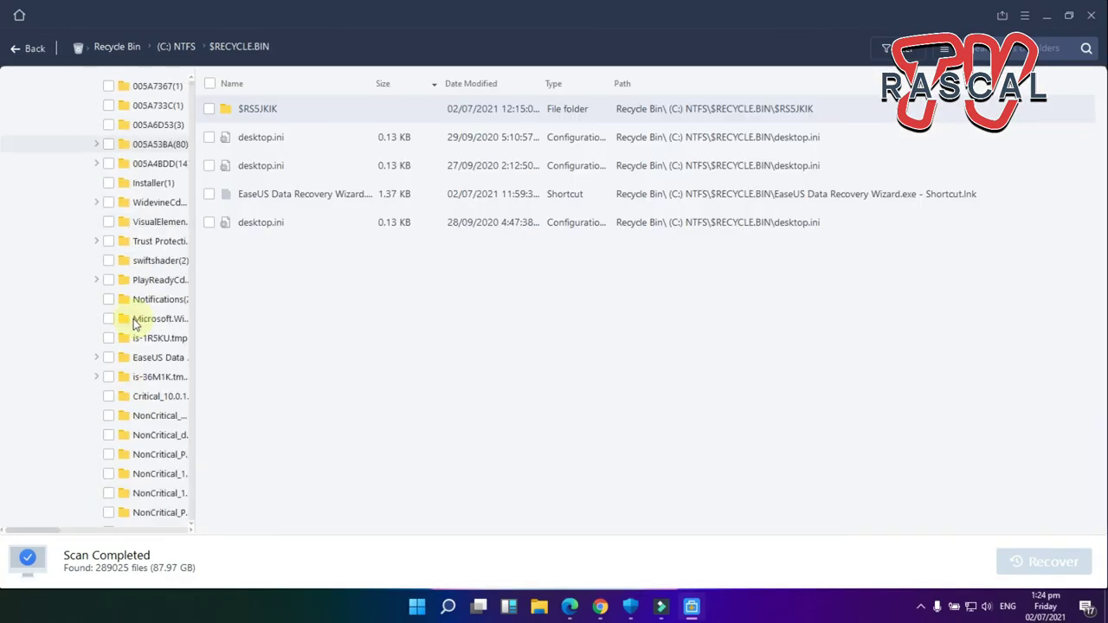
scroll(160, 407, down, 6)
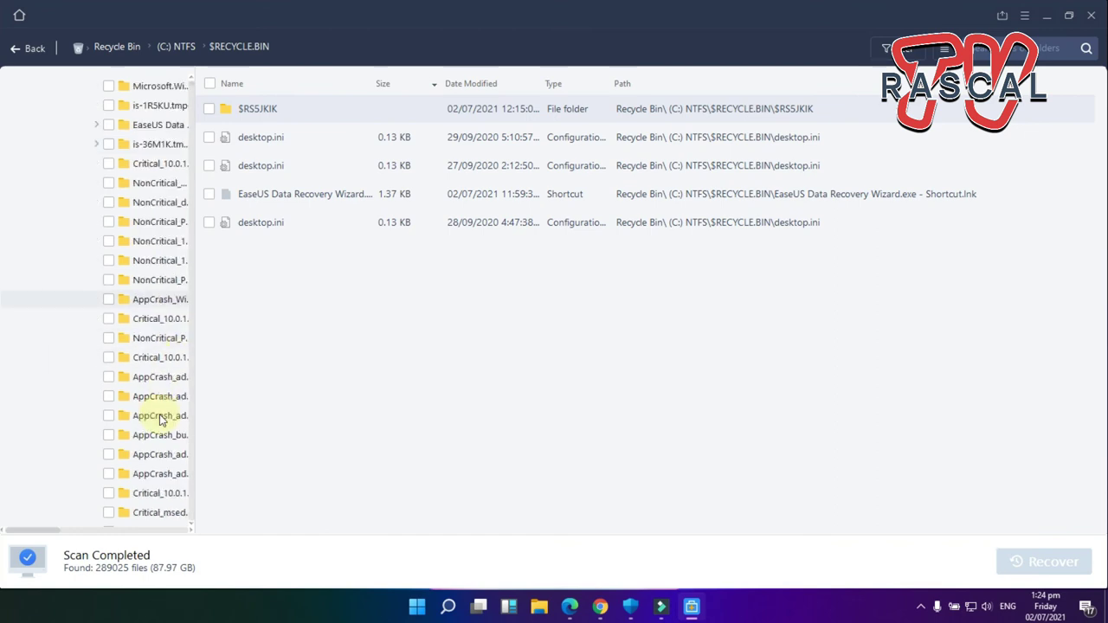
scroll(157, 415, up, 12)
scroll(158, 417, up, 15)
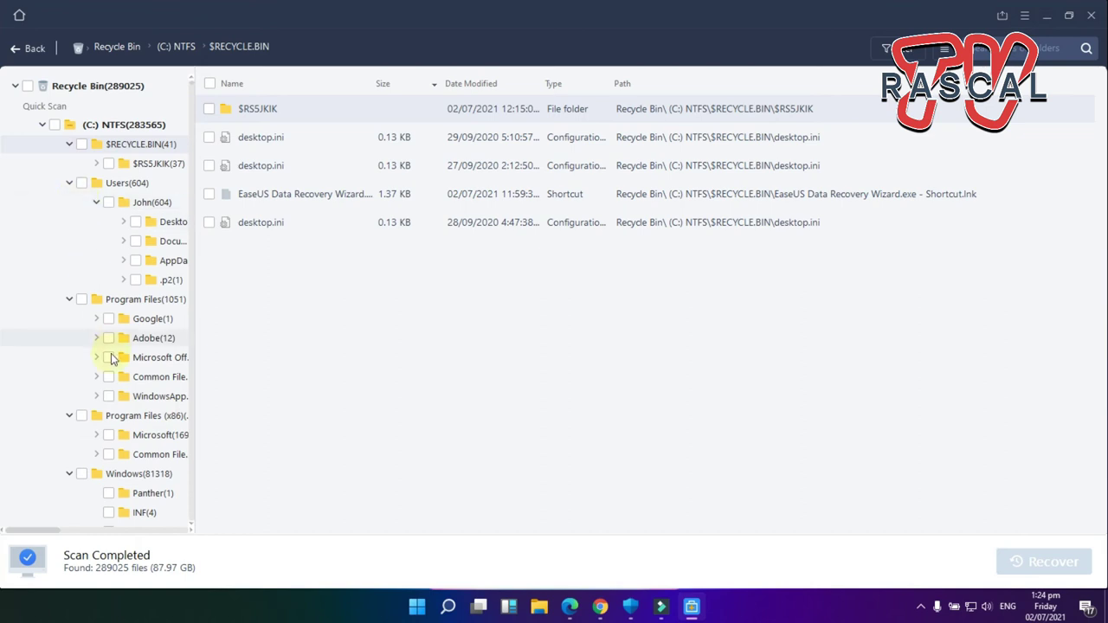
Collapse the Program Files, Program Files (x86), Windows and Other lost files folders, and finally the whole drive C: branch
click(70, 300)
click(69, 319)
click(70, 338)
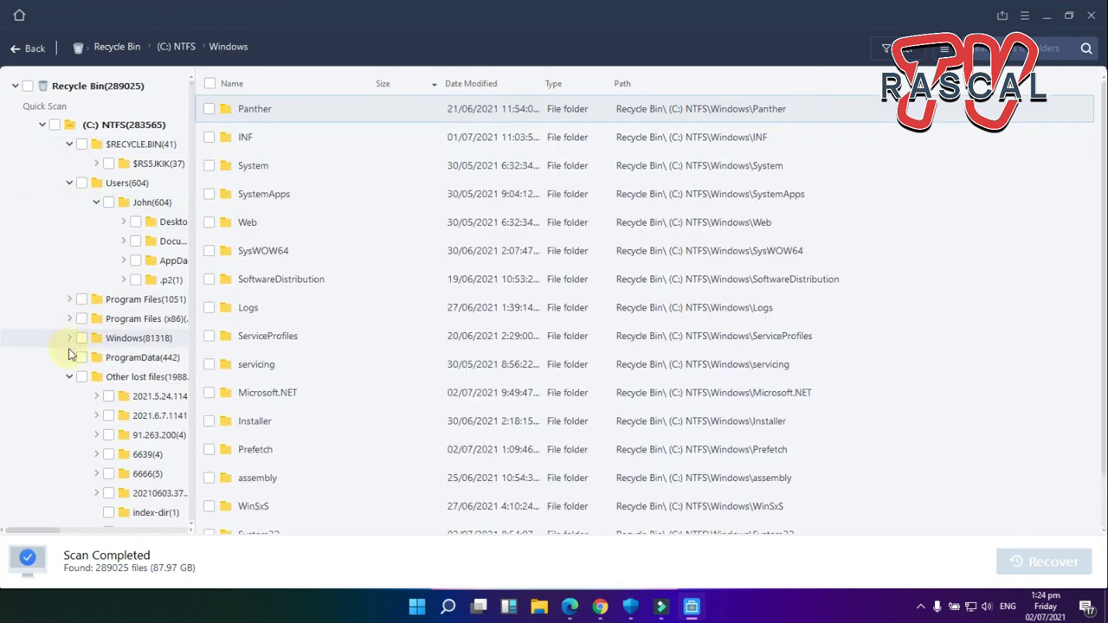
click(69, 377)
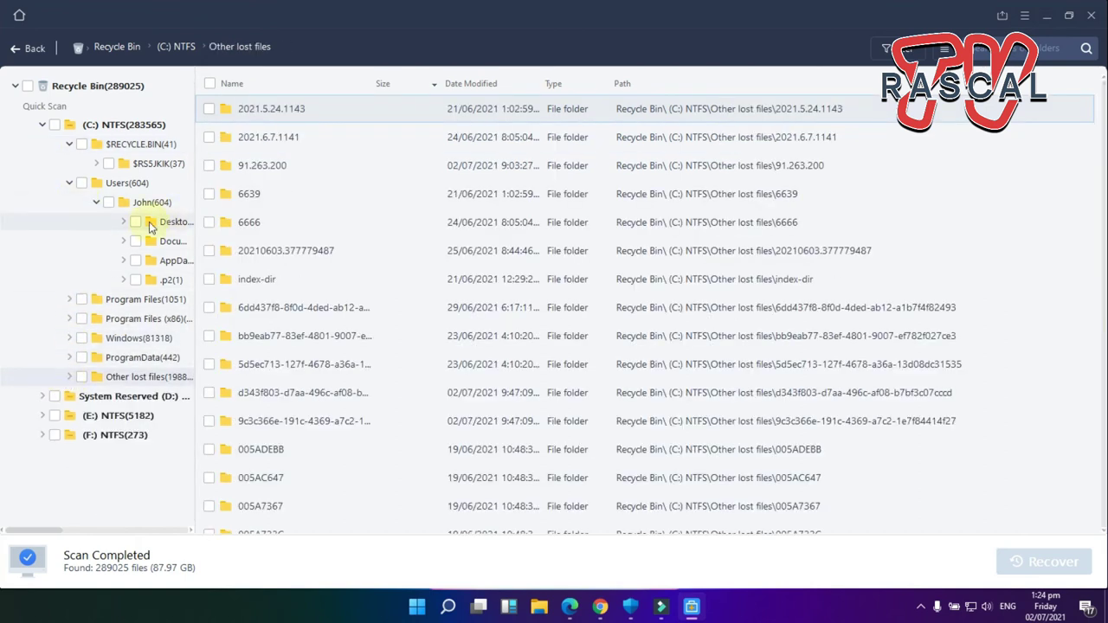
click(42, 125)
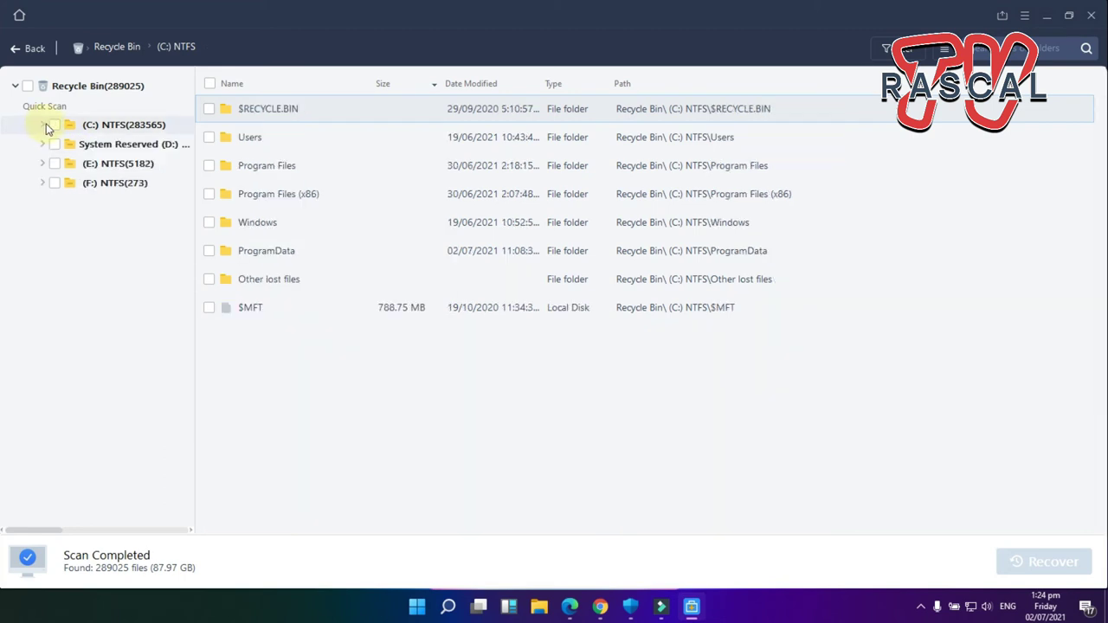
Expand drive C: in the scan results, mark its whole Users folder for recovery and display that folder's contents
click(41, 126)
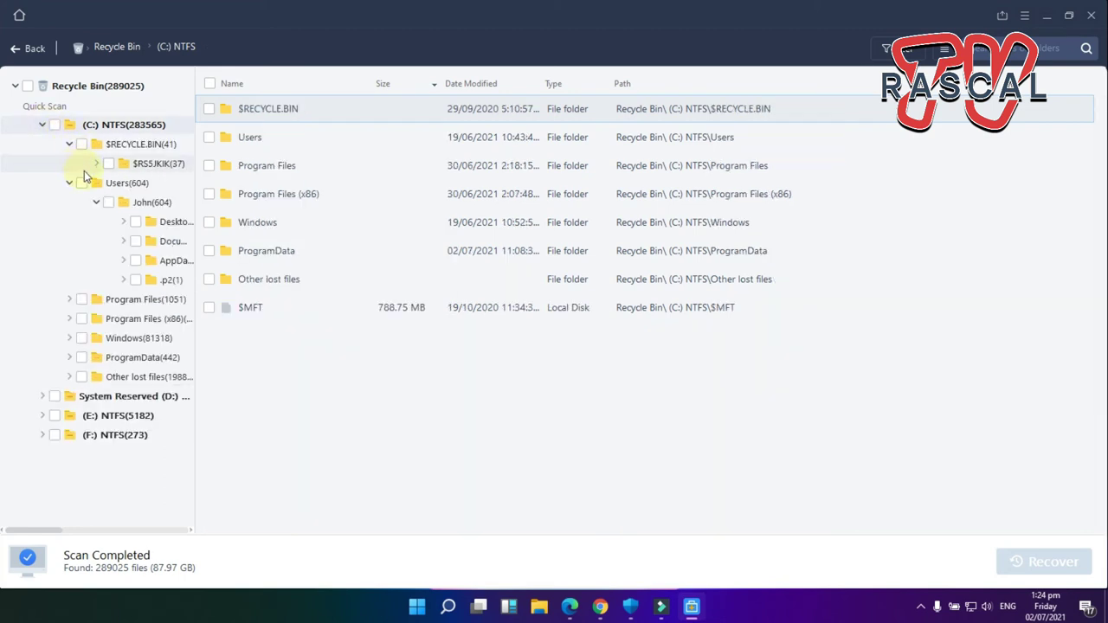
click(77, 184)
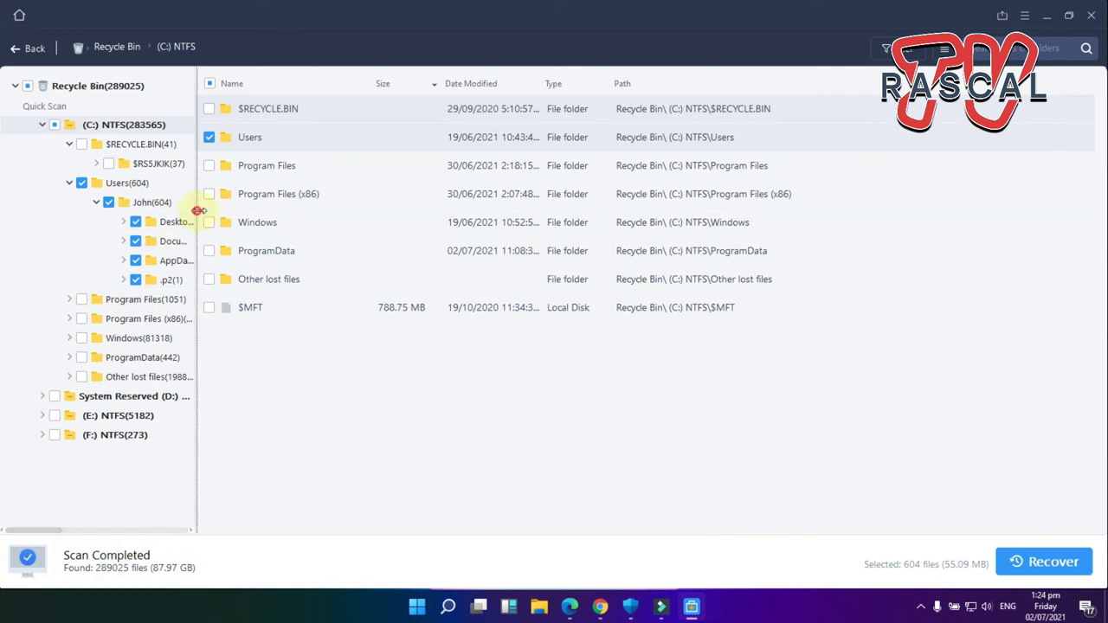
click(177, 242)
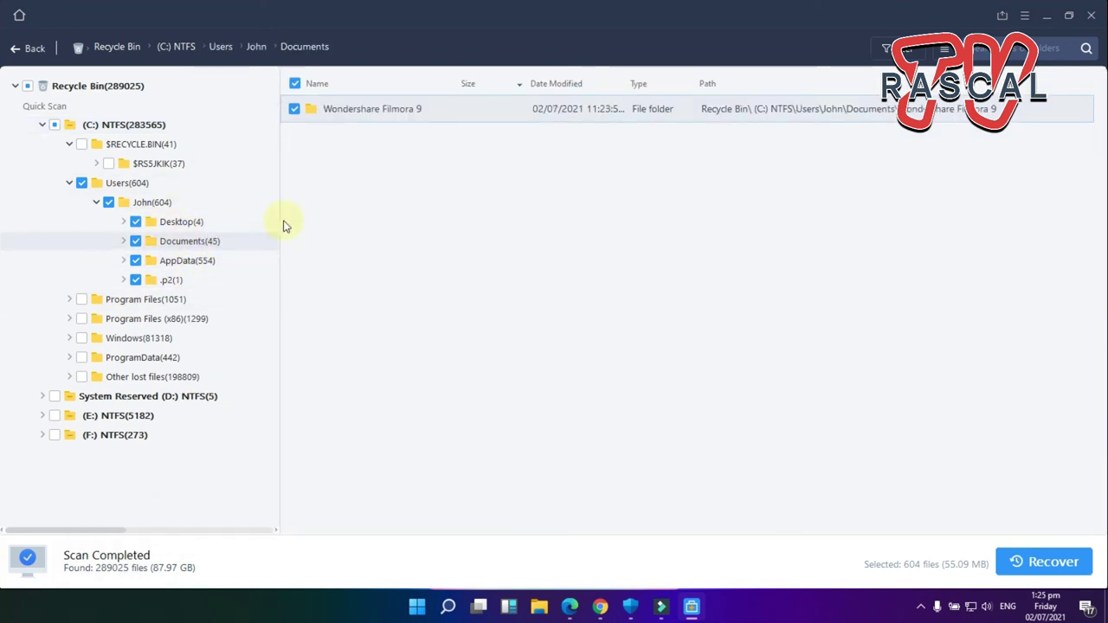
click(134, 183)
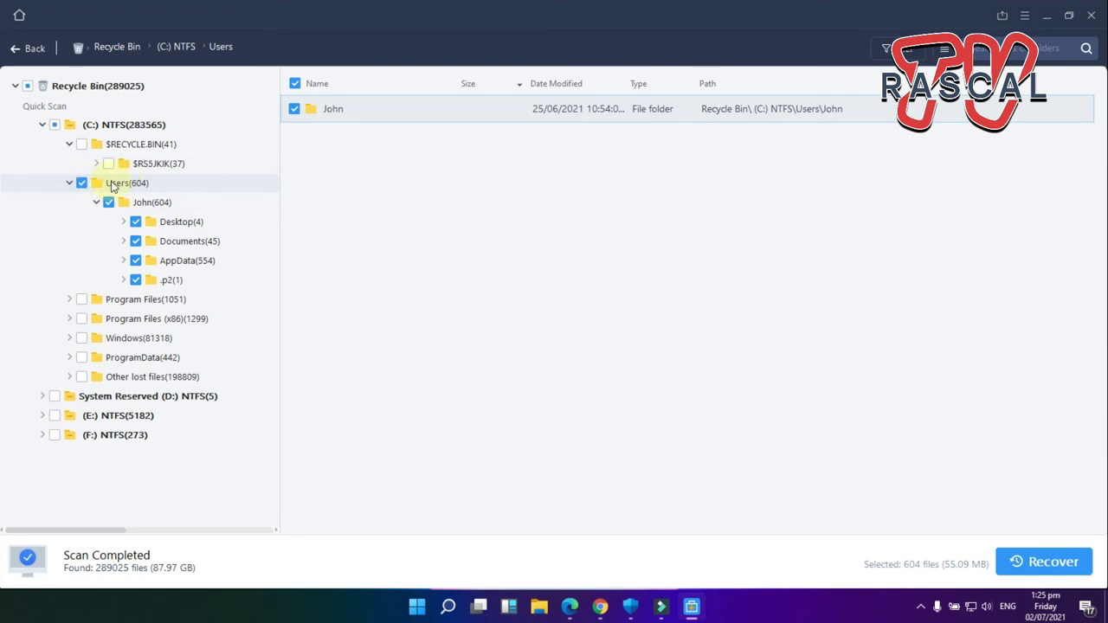
Recover the marked files to Local Disk (F:), agreeing to save to the original drive
click(1040, 563)
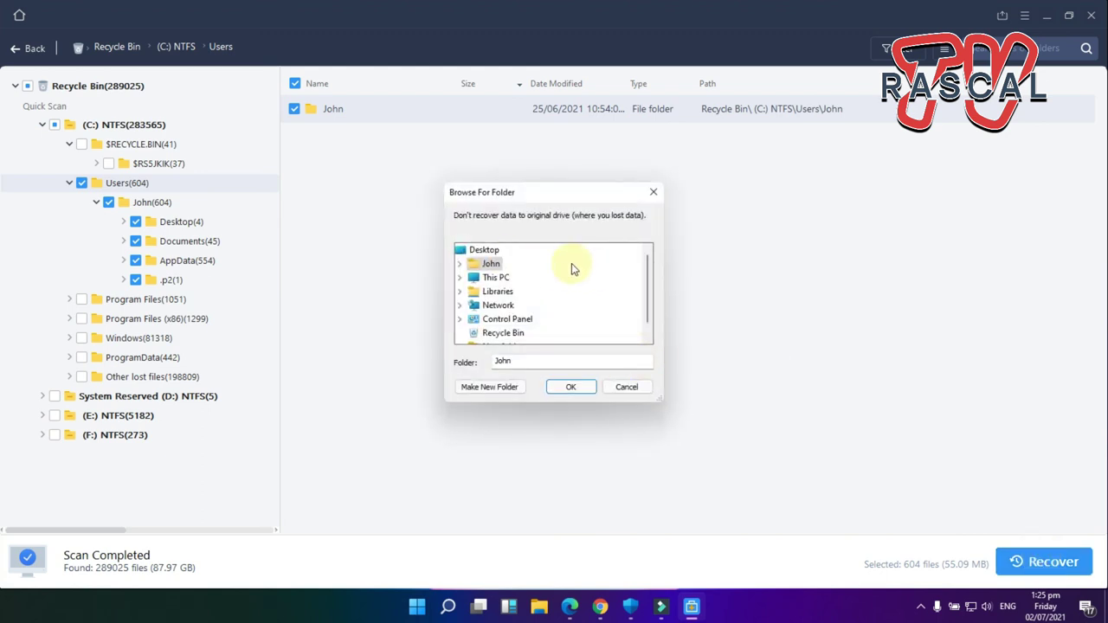
scroll(572, 268, down, 1)
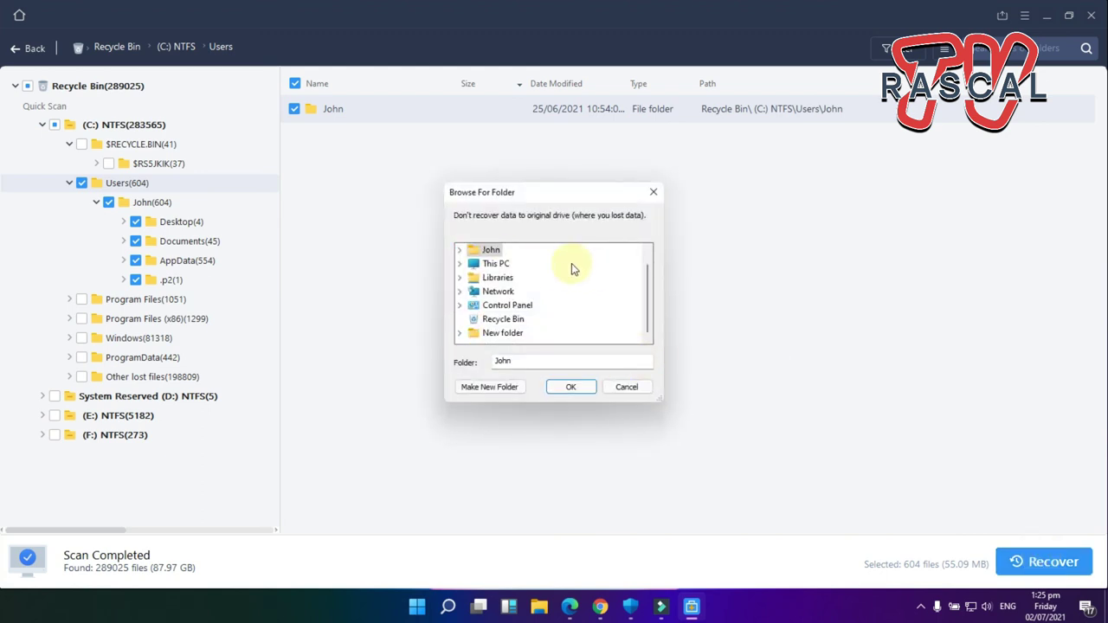
click(459, 263)
scroll(519, 312, down, 3)
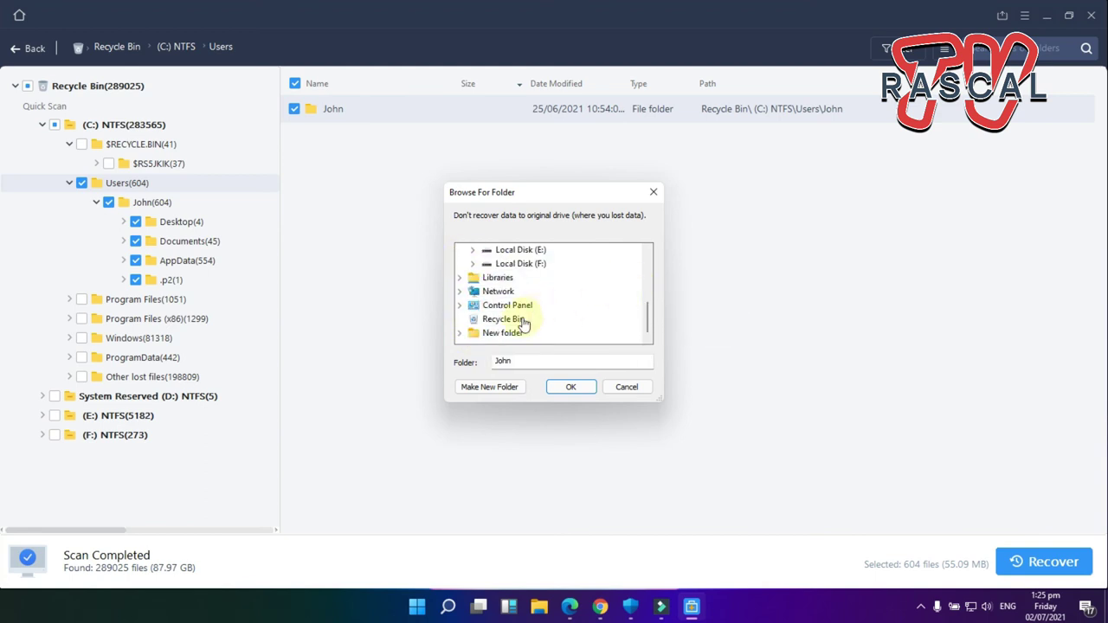
double_click(509, 264)
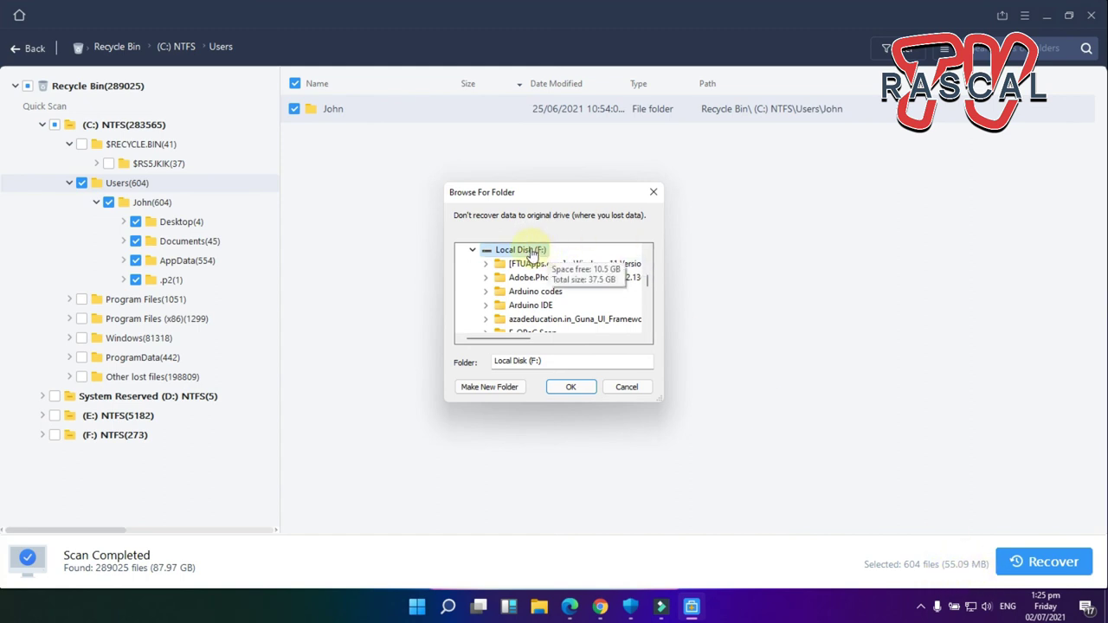
click(574, 387)
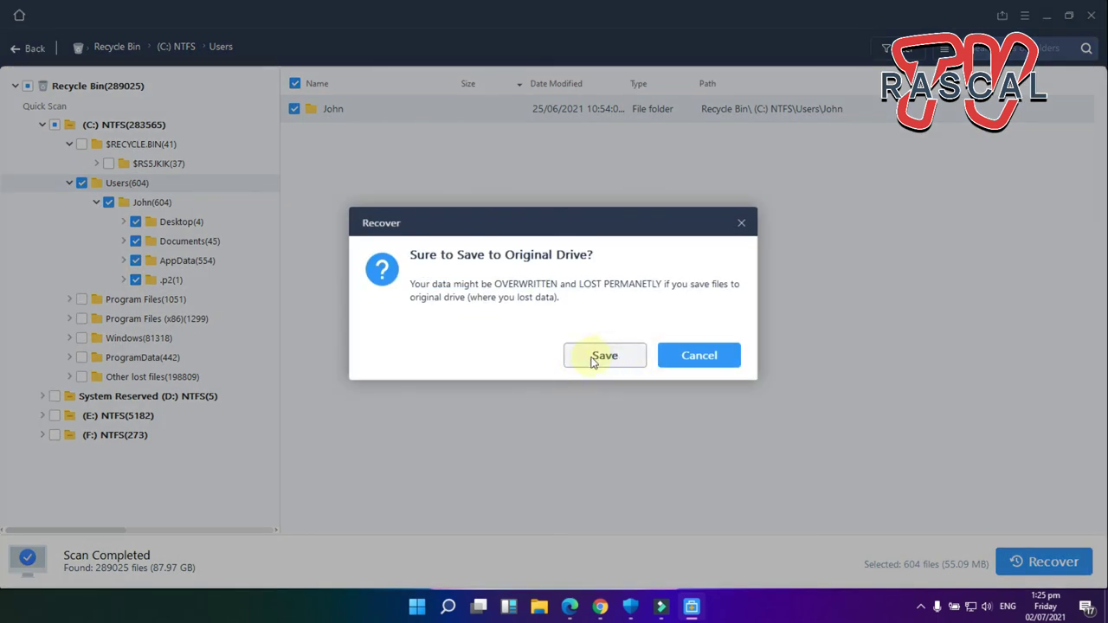
click(598, 358)
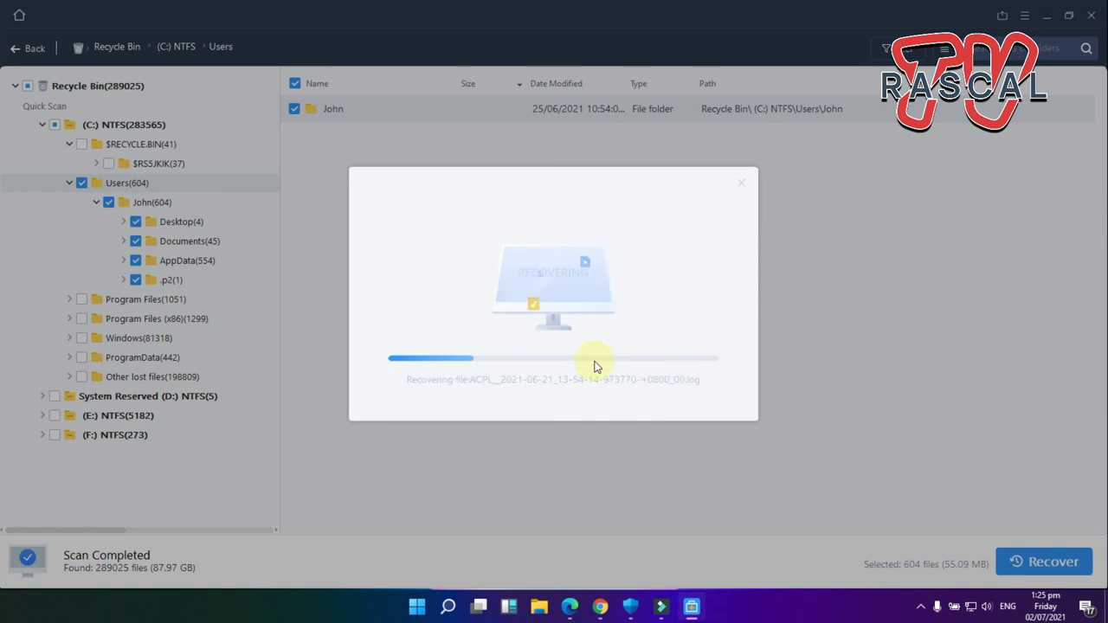
Switch to File Explorer, open Local Disk (F:) and place its window where all the folders can be seen
click(538, 606)
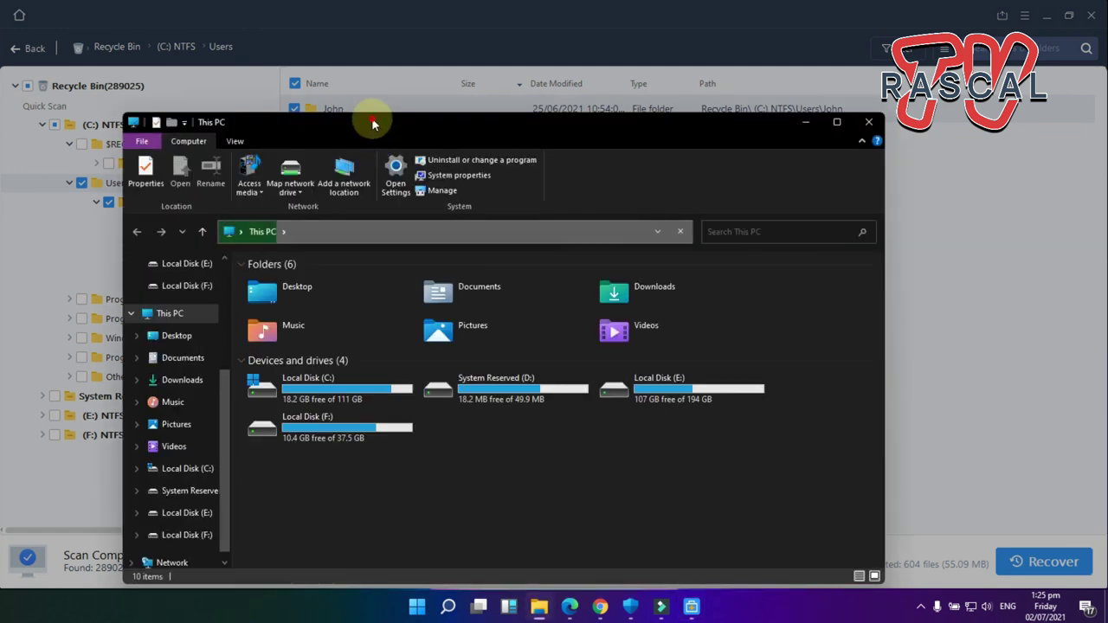
drag(376, 120, 733, 17)
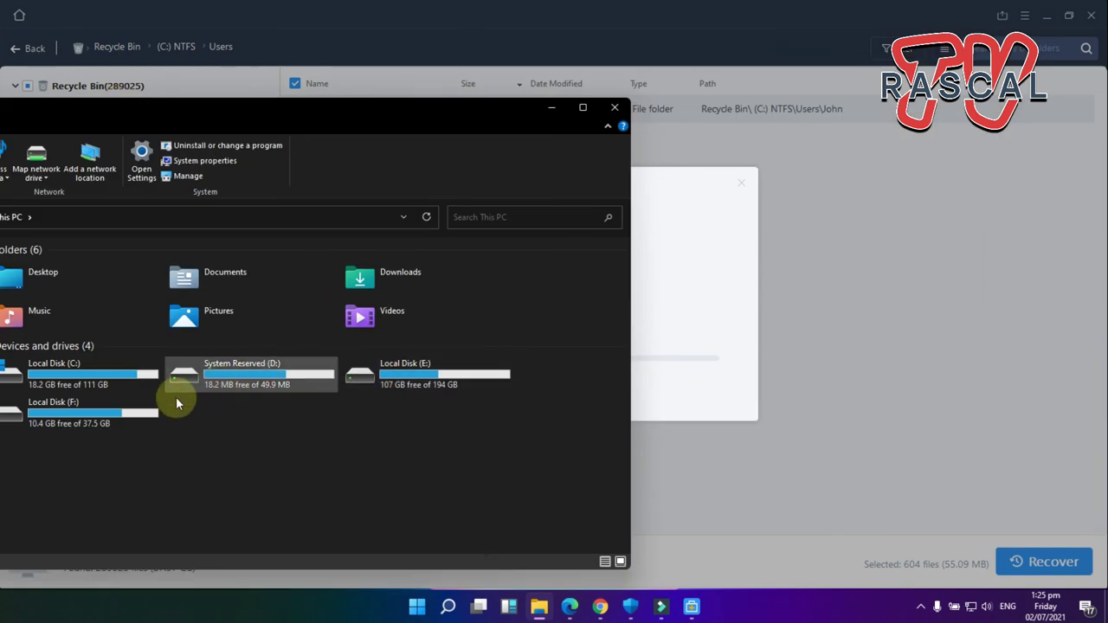
click(122, 415)
double_click(122, 416)
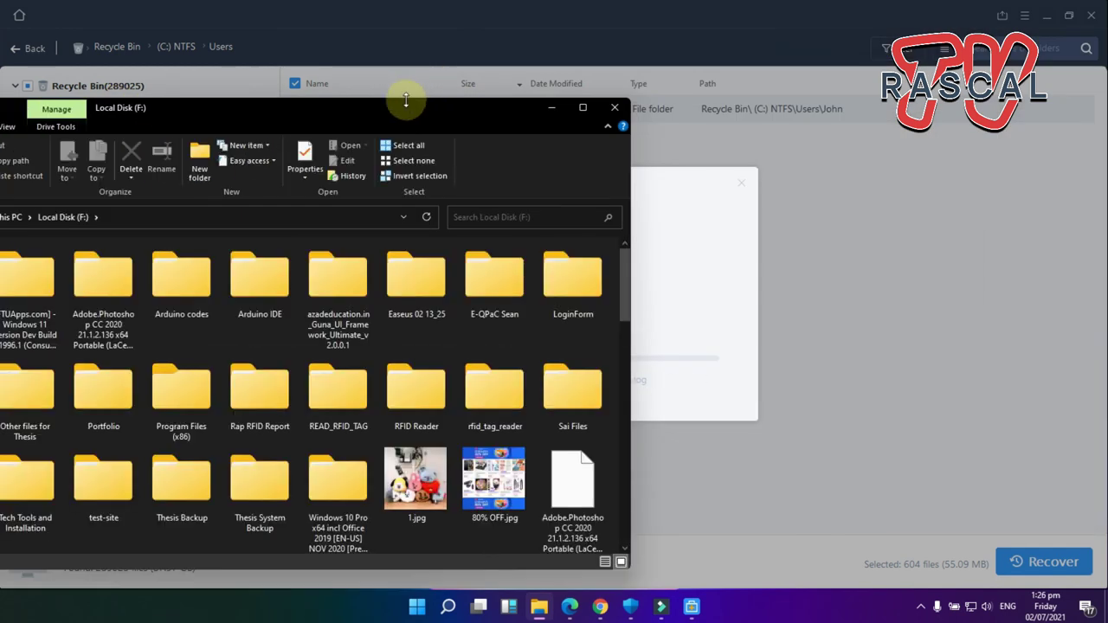
drag(337, 107, 786, 77)
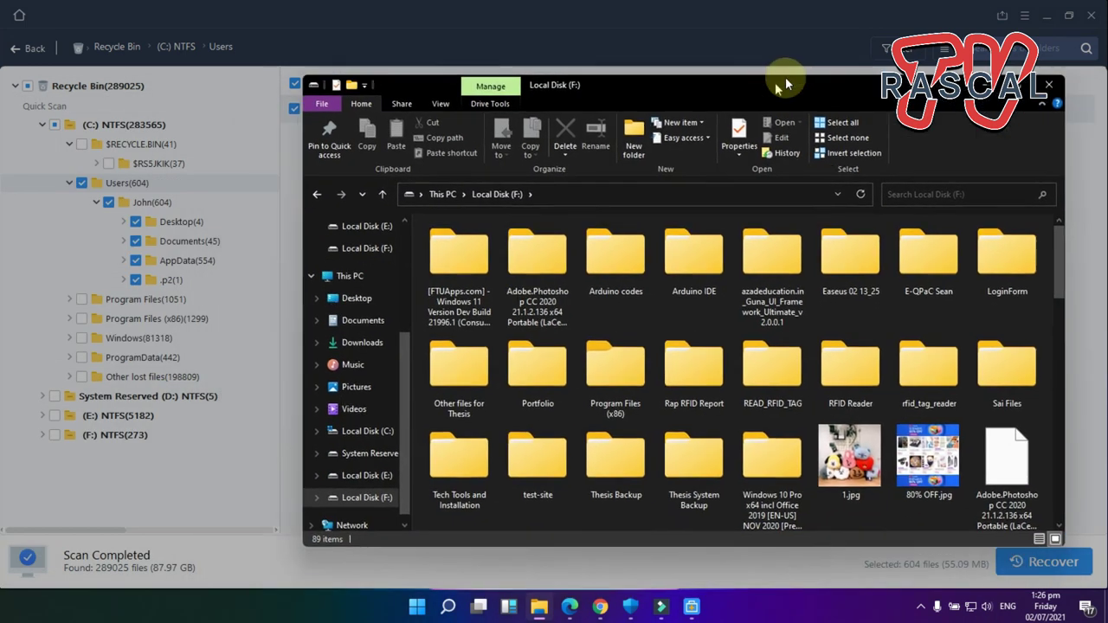
Look through the files and folders on Local Disk (F:) for the recovered data
click(768, 262)
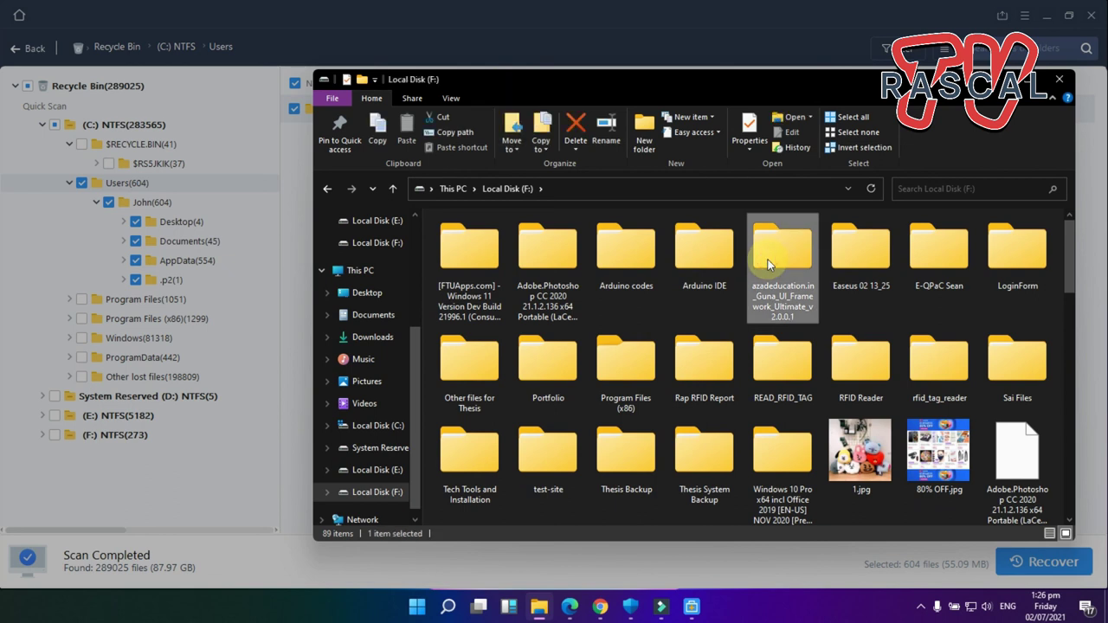
key(r)
key(r)
key(r)
key(r)
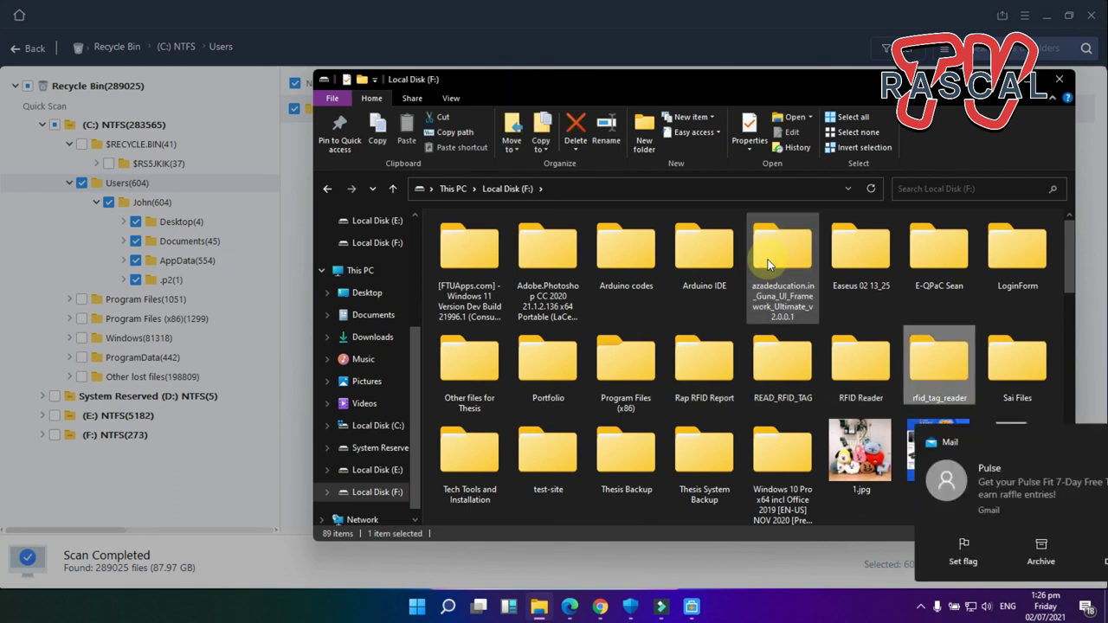
key(r)
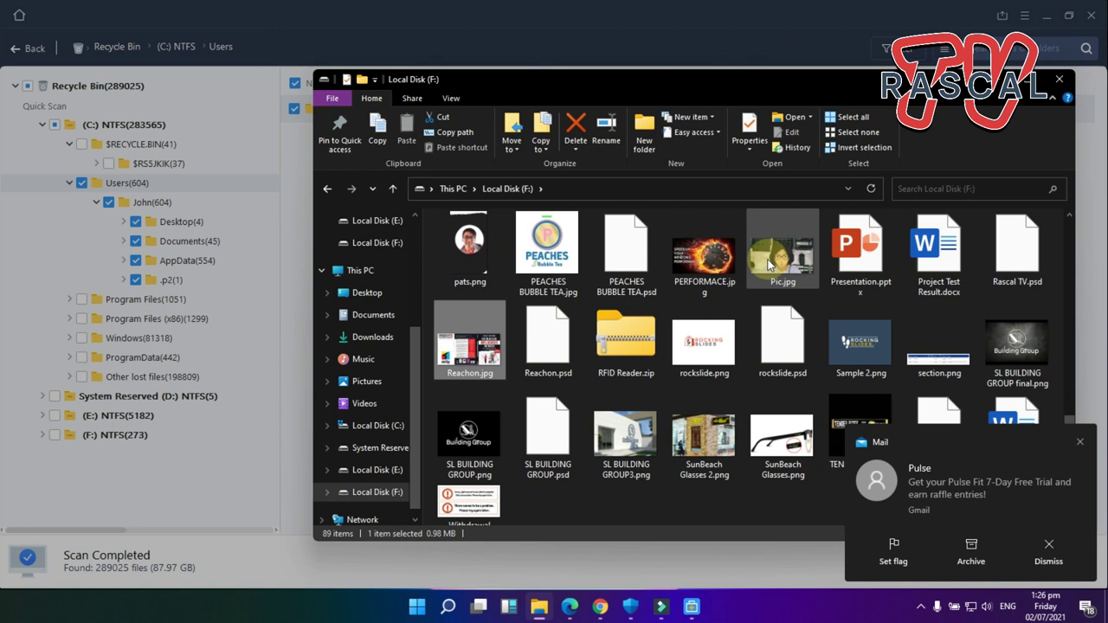
key(r)
scroll(736, 286, up, 5)
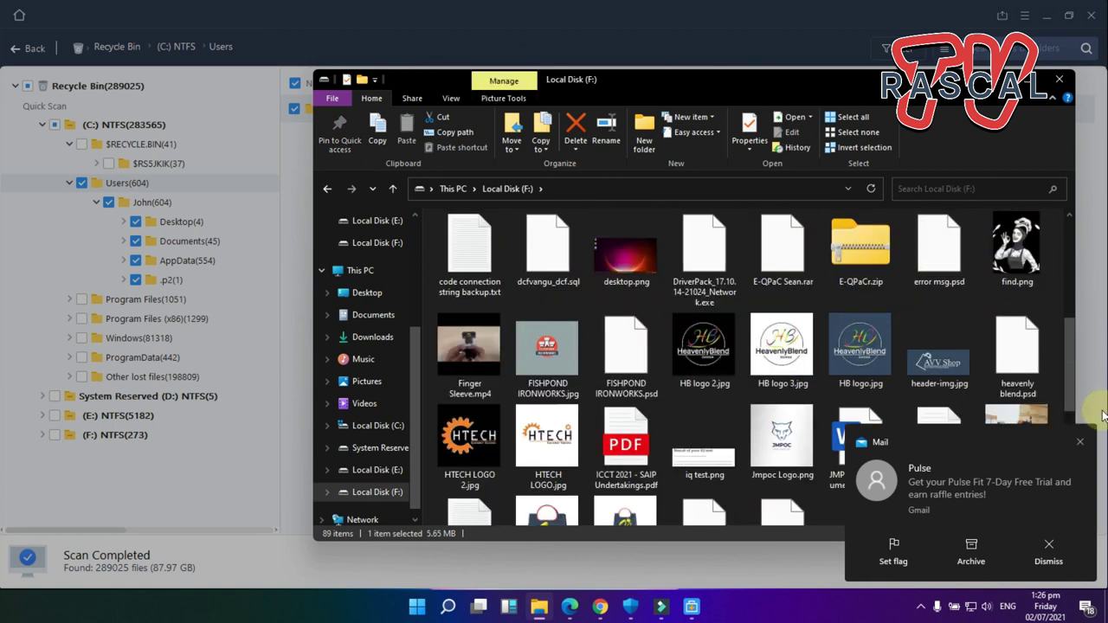
scroll(697, 299, up, 5)
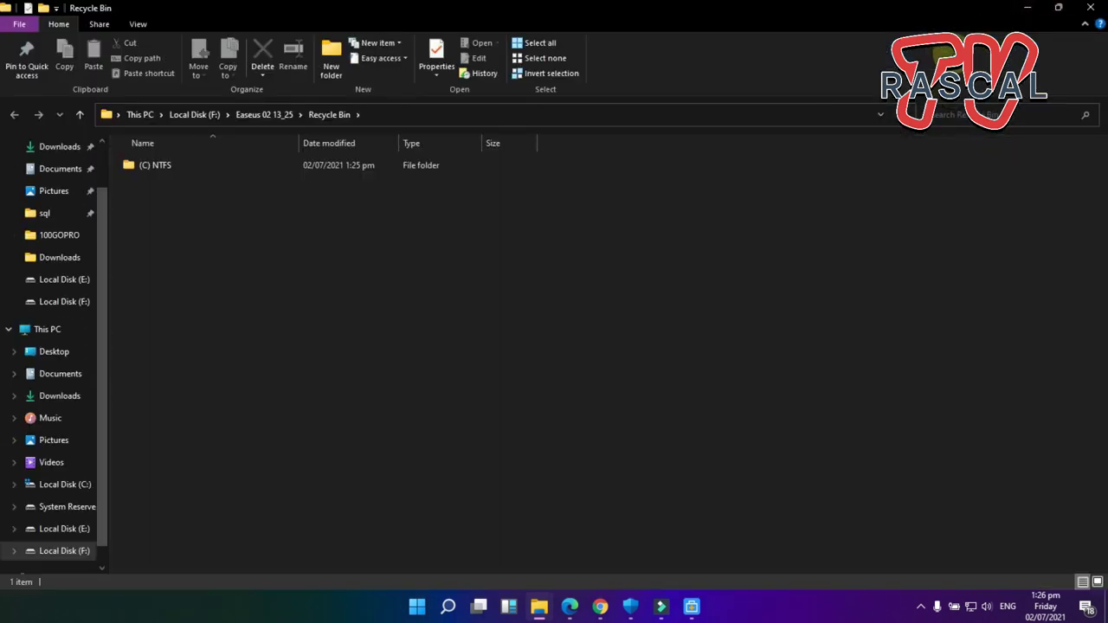
click(1058, 7)
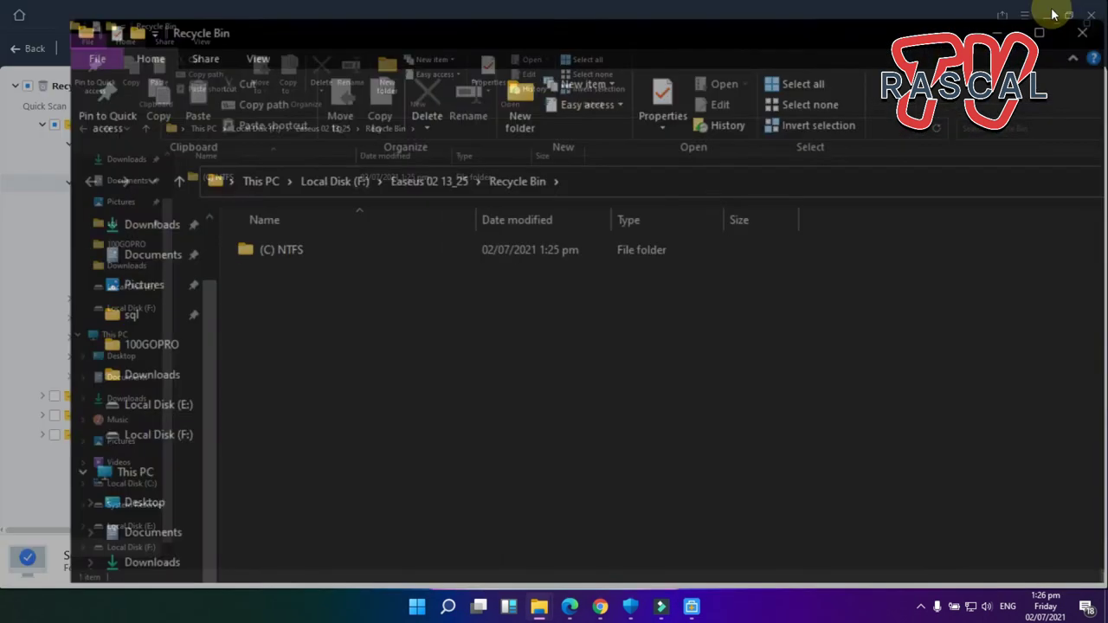
drag(853, 111, 594, 494)
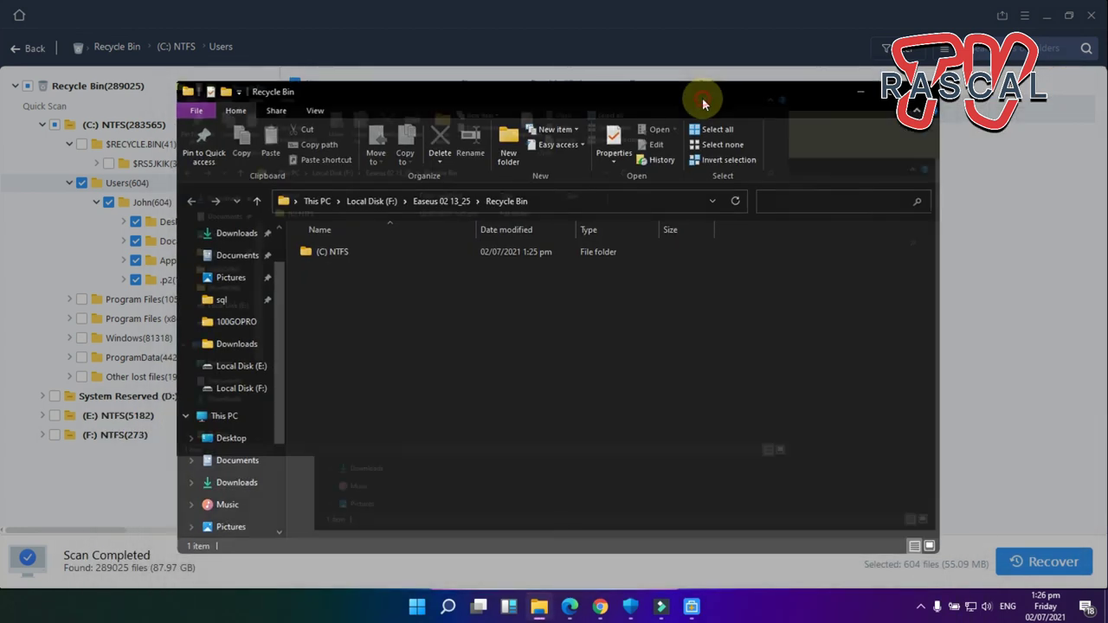
double_click(703, 97)
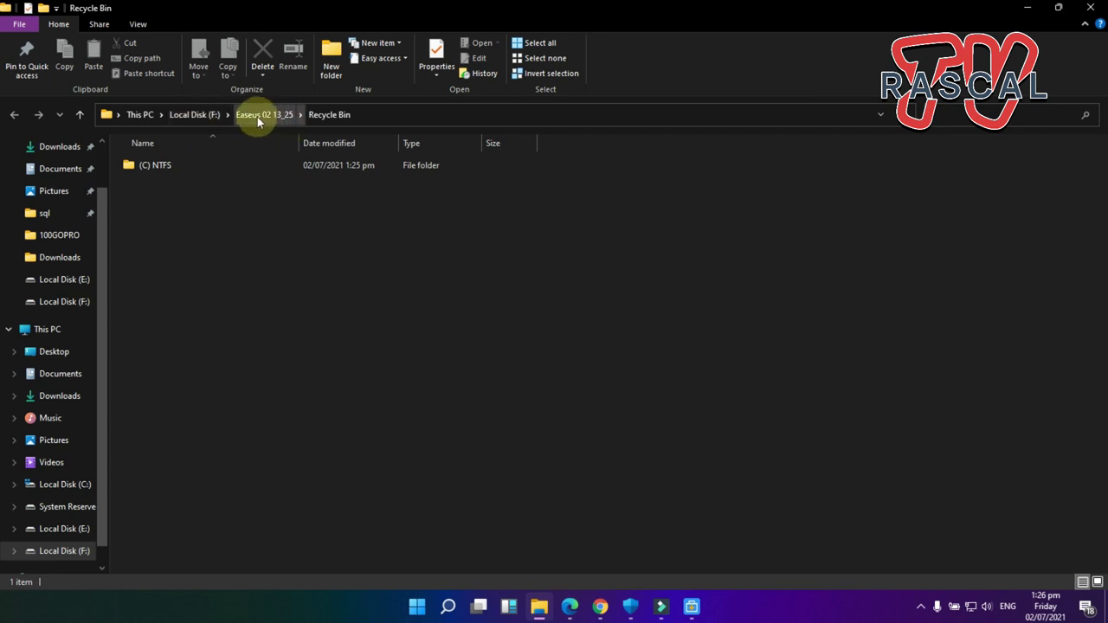
Within the recovered Recycle Bin folder, open (C) NTFS, its Users folder and the user's profile folder
click(174, 165)
double_click(174, 166)
click(171, 167)
double_click(172, 166)
click(171, 166)
double_click(171, 166)
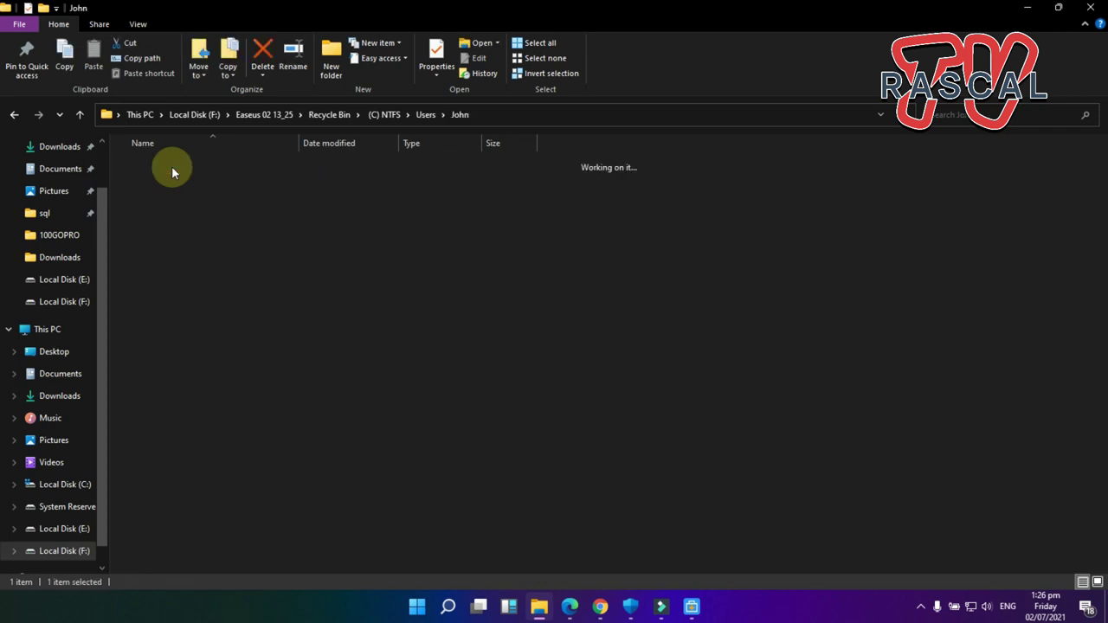
Inspect the recovered Documents folder and its Wondershare Filmora 9 subfolder, and return to the profile folder
click(181, 230)
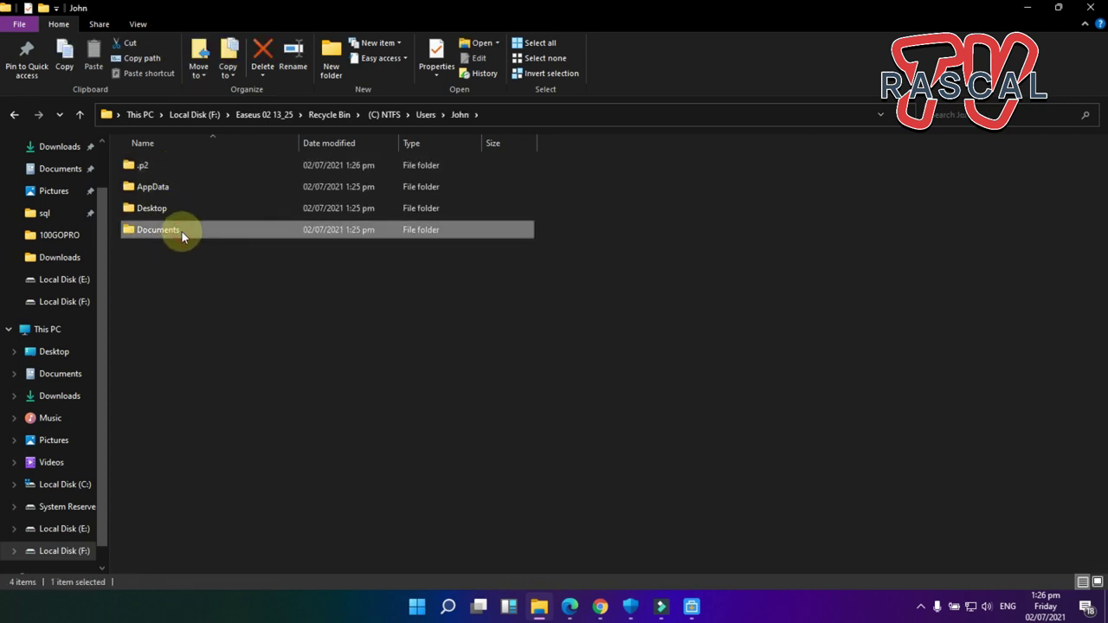
double_click(181, 230)
click(166, 172)
double_click(165, 170)
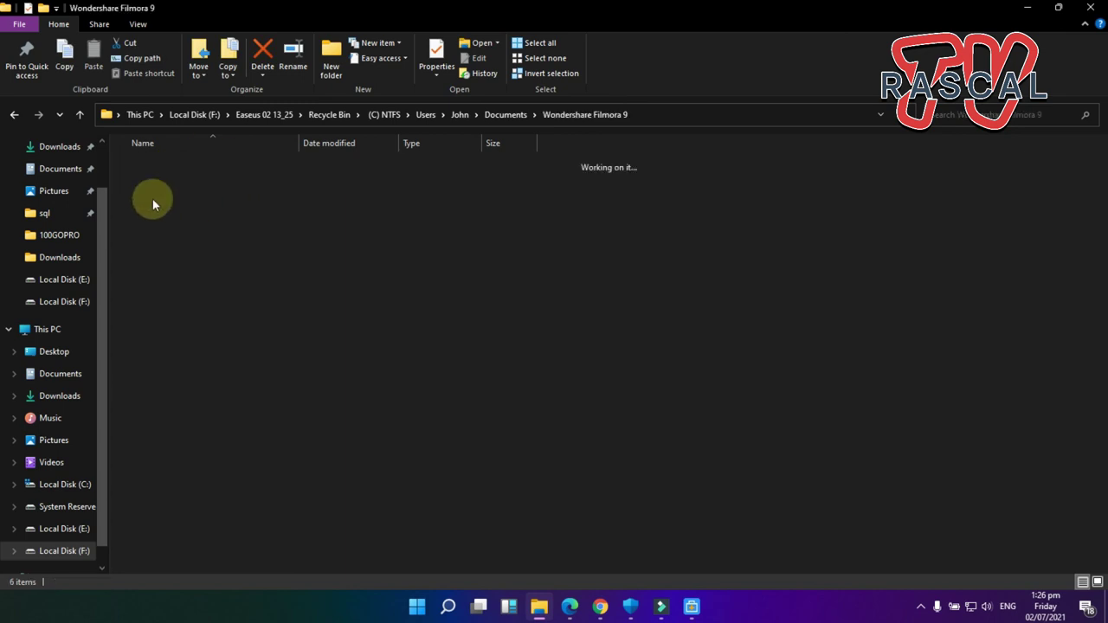
click(503, 119)
click(459, 115)
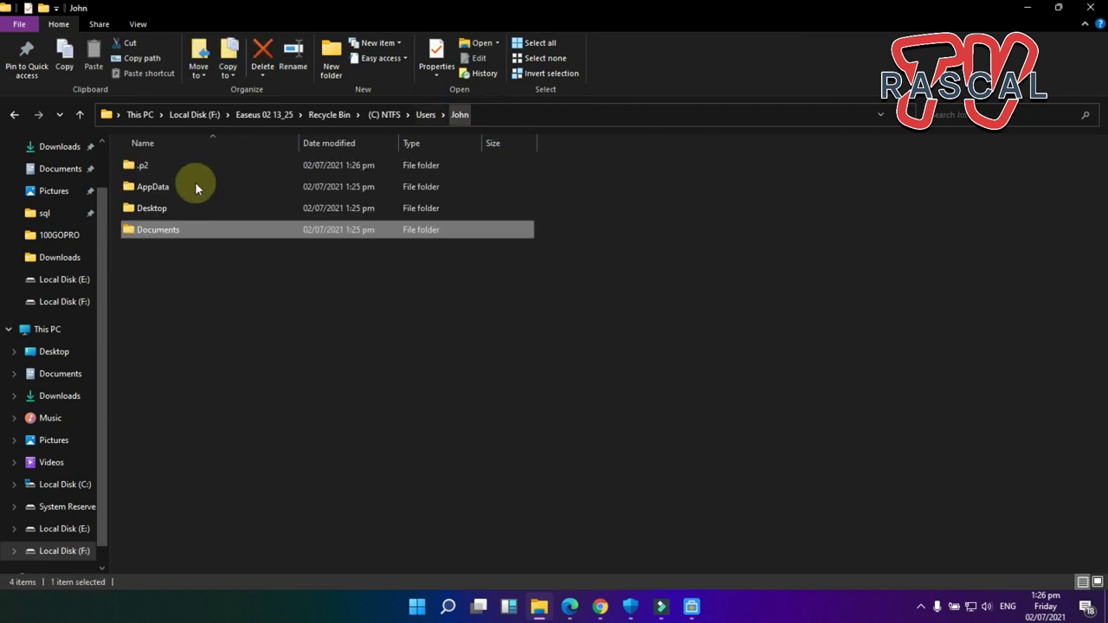
View the recovered Desktop folder's contents and go back through Users to the profile folder
double_click(160, 210)
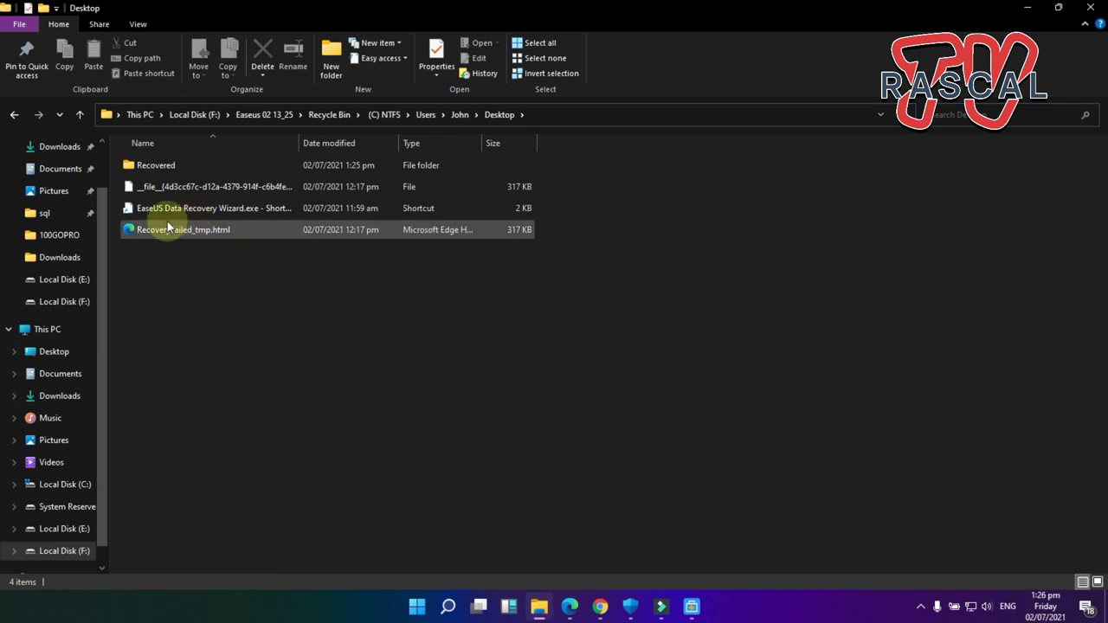
click(426, 114)
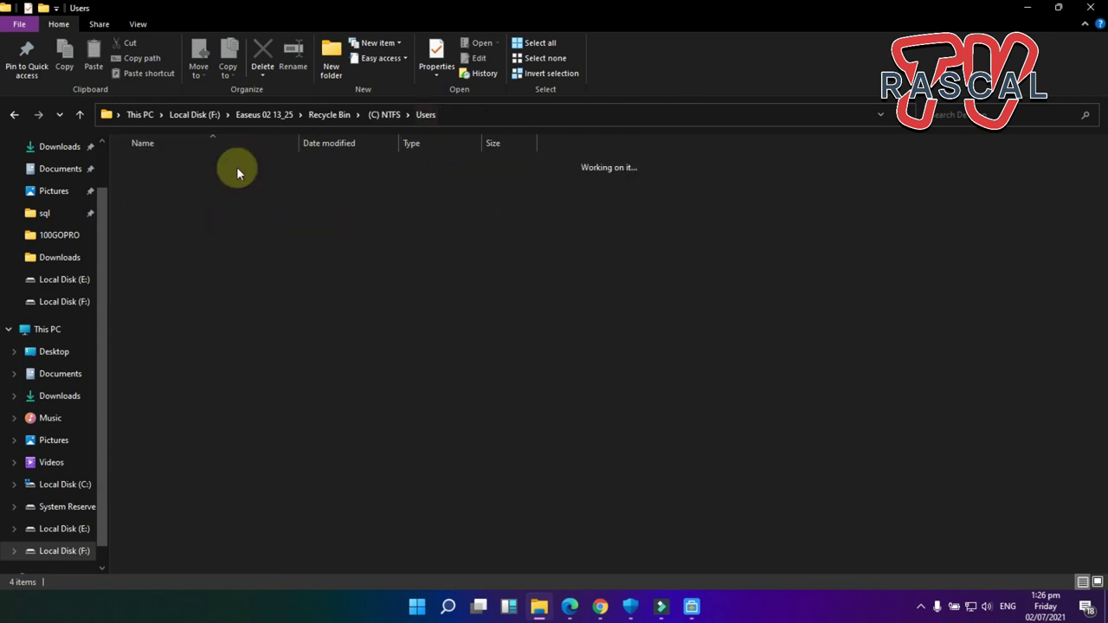
double_click(225, 172)
Look through the recovered AppData folder's contents and close the File Explorer window
click(181, 184)
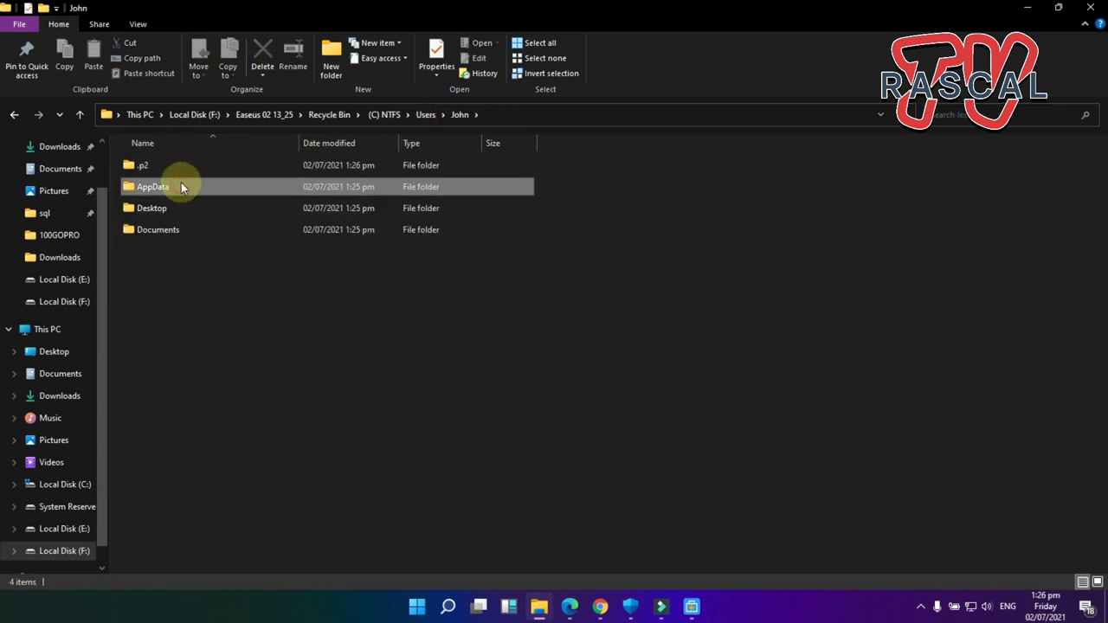
double_click(176, 187)
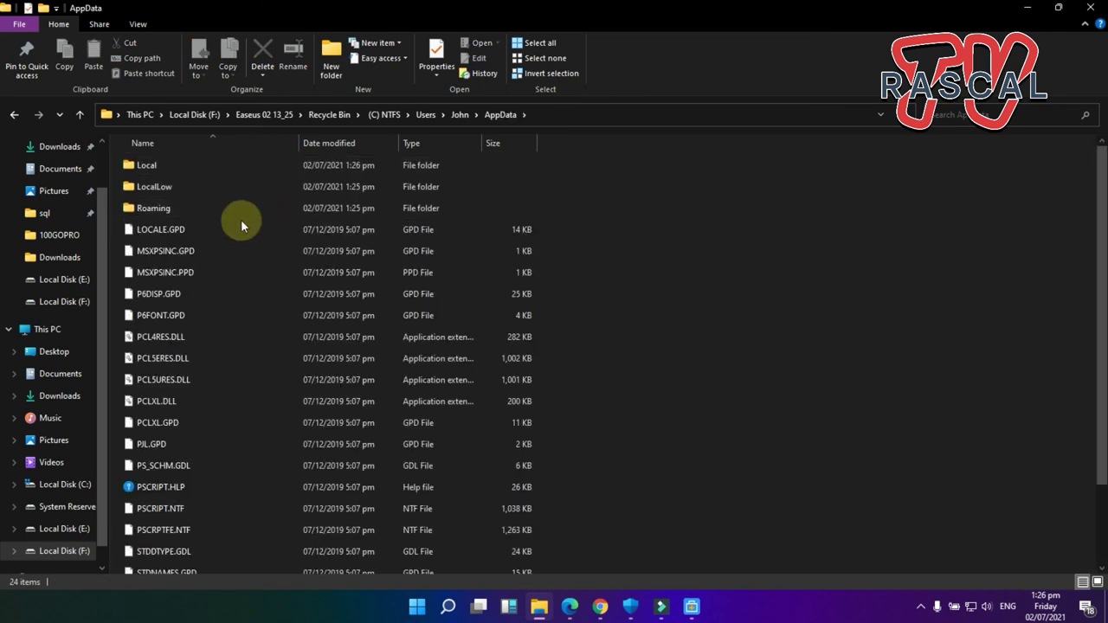
scroll(242, 251, down, 2)
scroll(247, 283, up, 2)
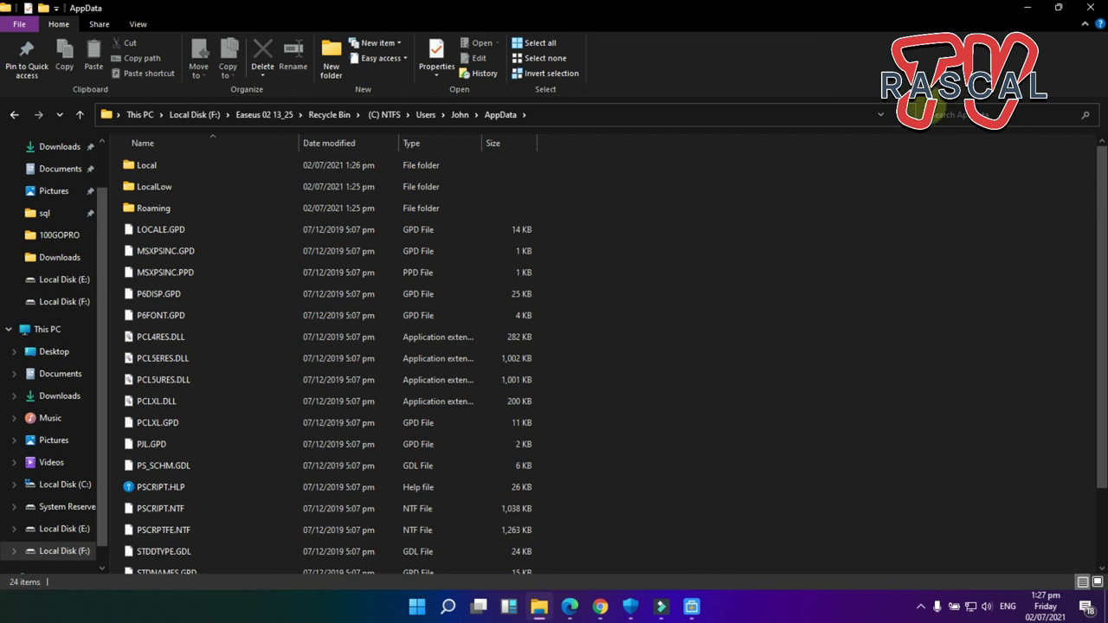
click(1090, 6)
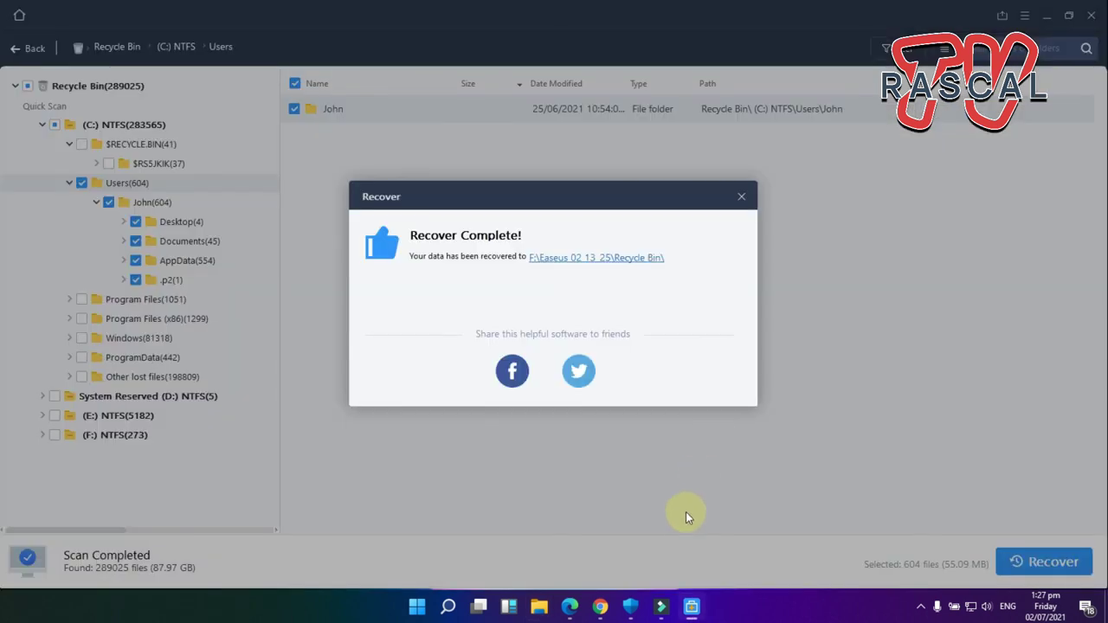